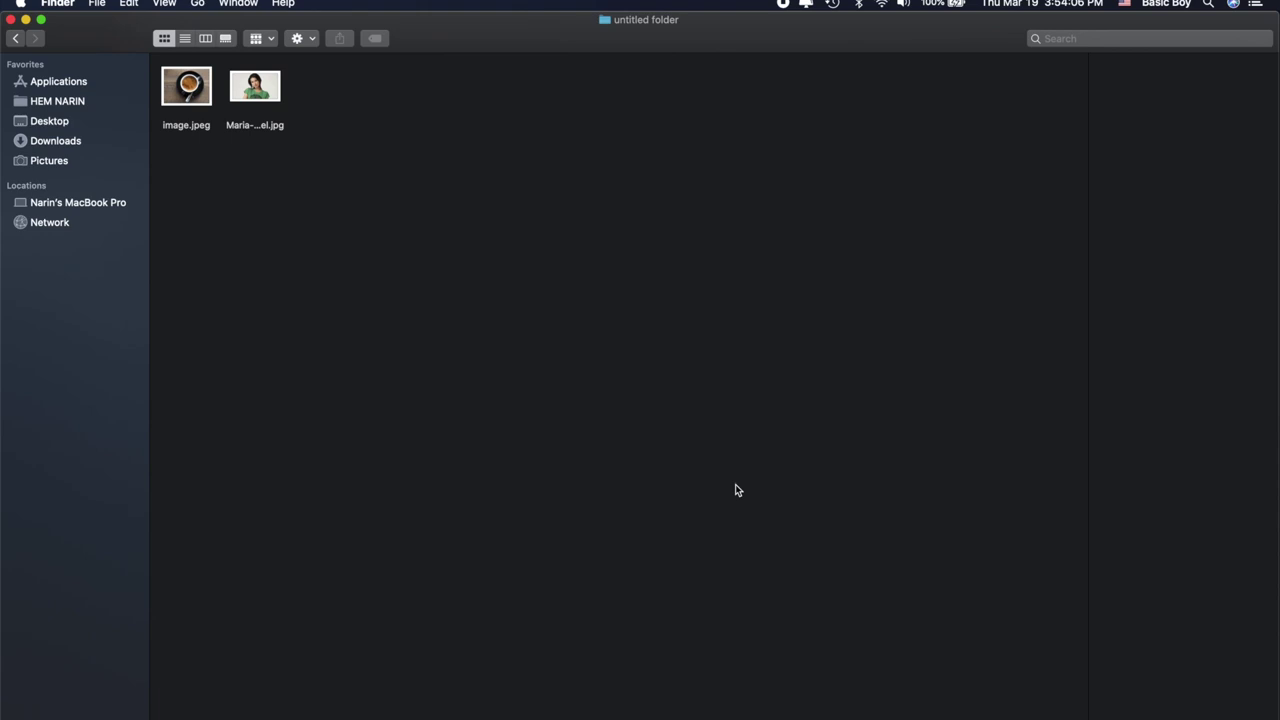
Open image.jpeg from the Finder folder in Adobe Photoshop 2020 using Open With.
left_click(187, 86)
right_click(188, 85)
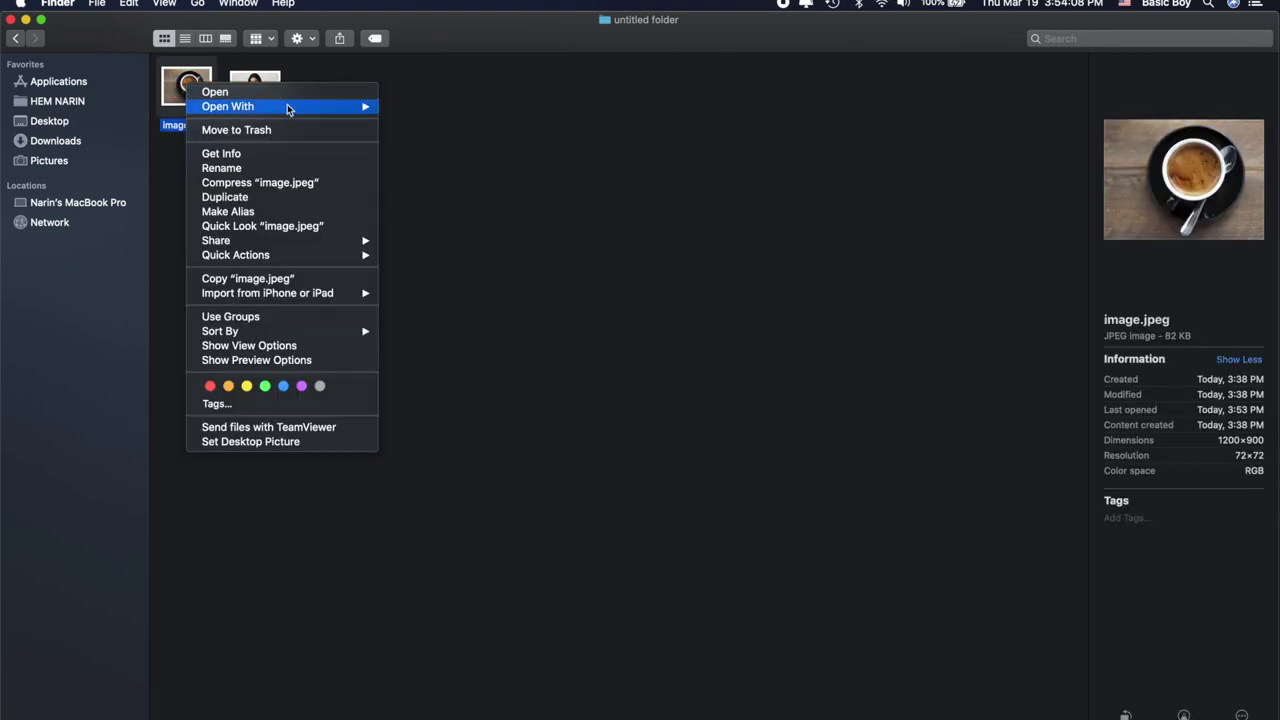
left_click(440, 149)
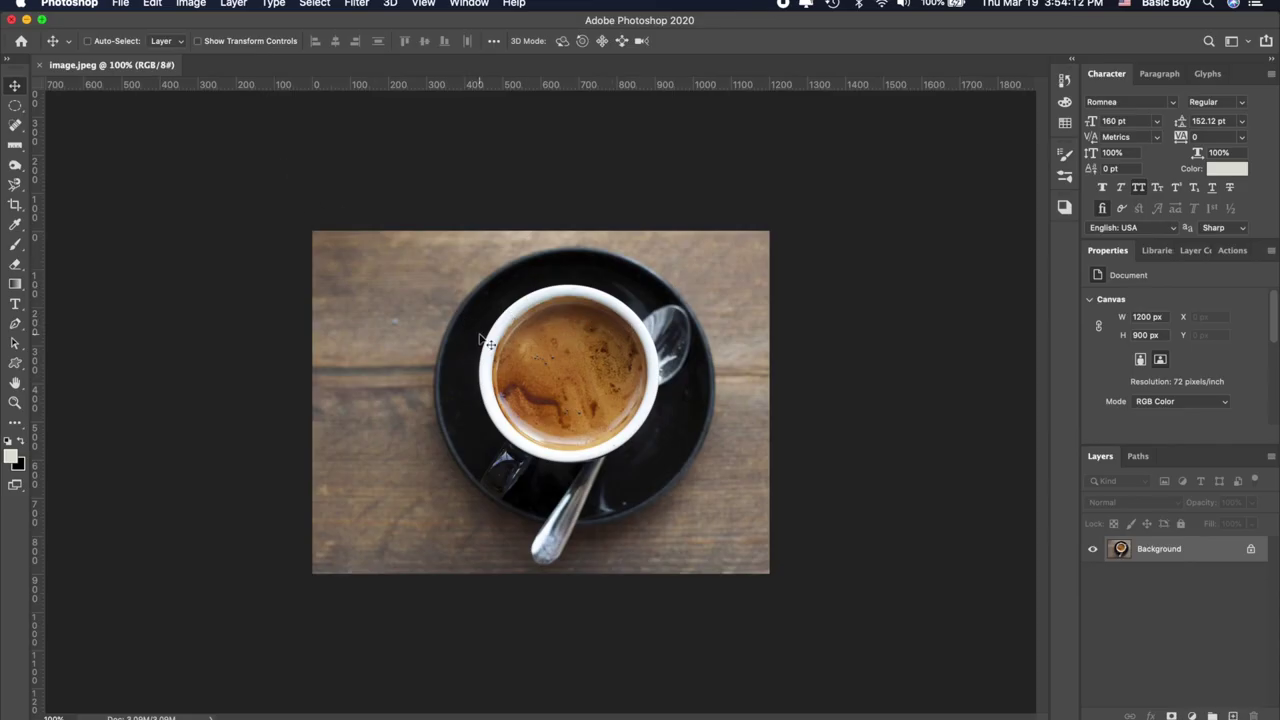
Zoom into the coffee photo, then bring the Finder folder of source images back to front.
scroll(487, 343, "up", 3)
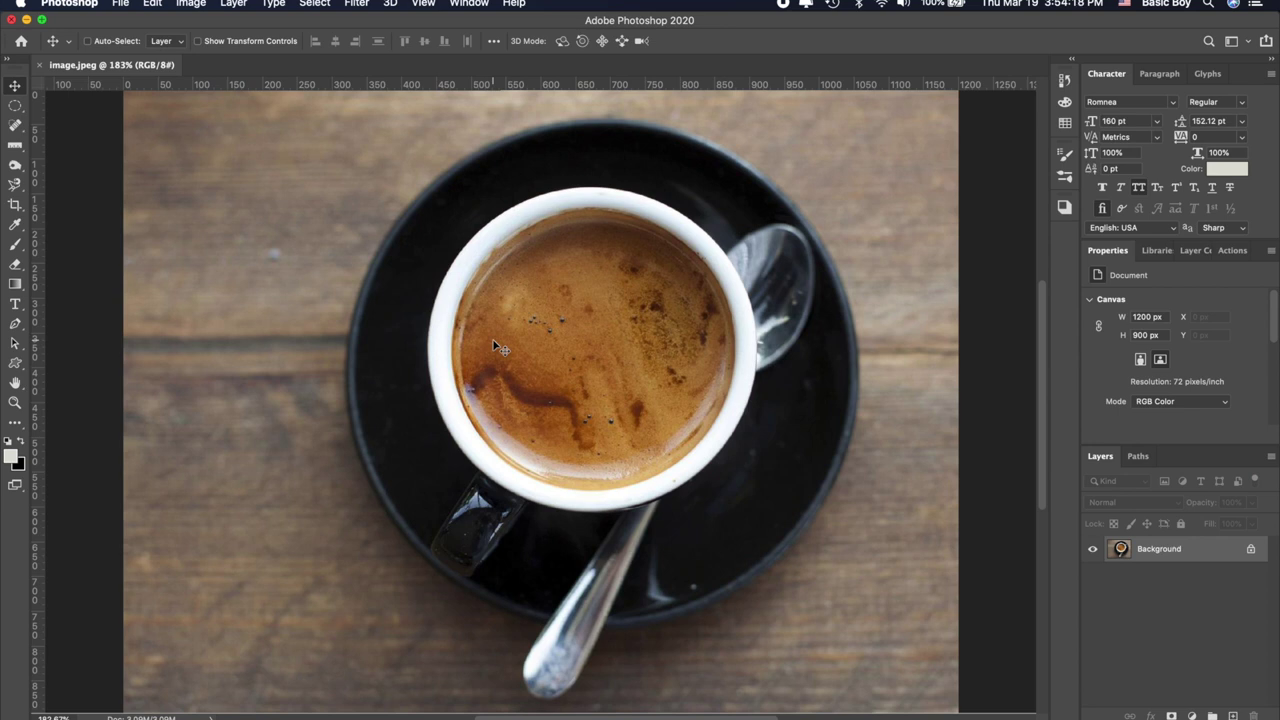
left_click(252, 714)
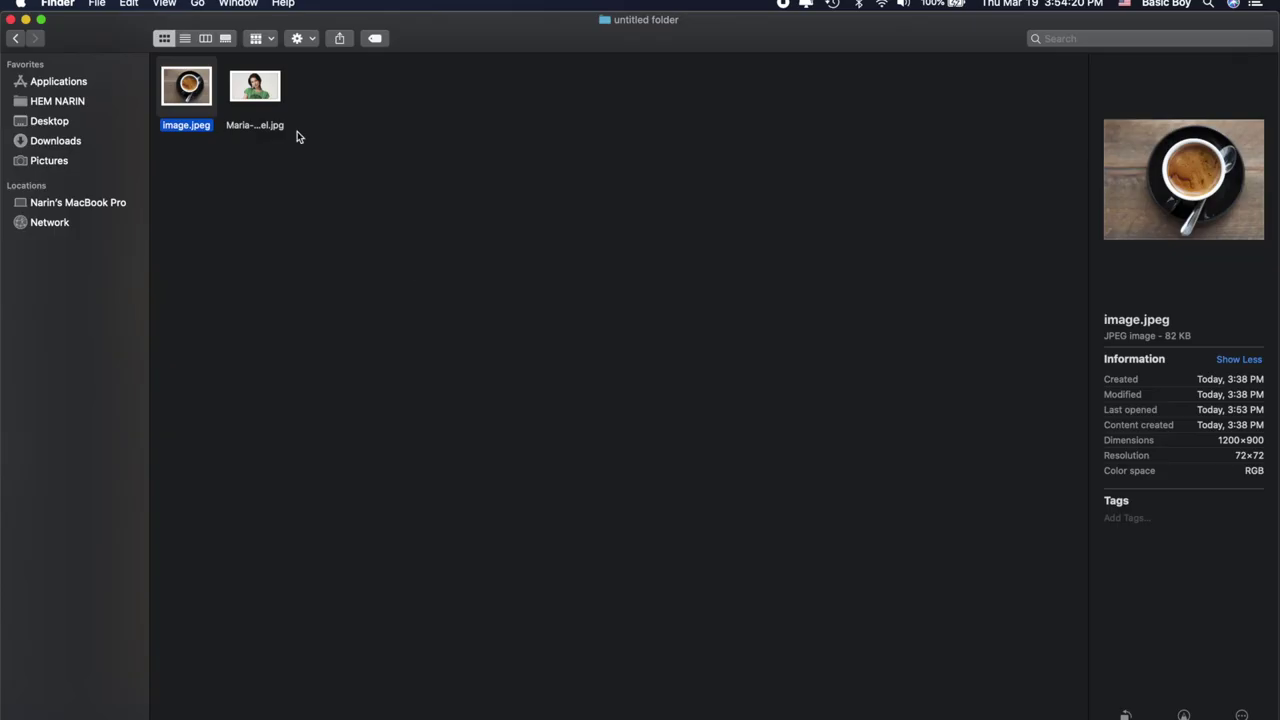
Drag the portrait photo from Finder onto the coffee image in Photoshop as a placed layer.
left_click_drag(255, 88, 497, 313)
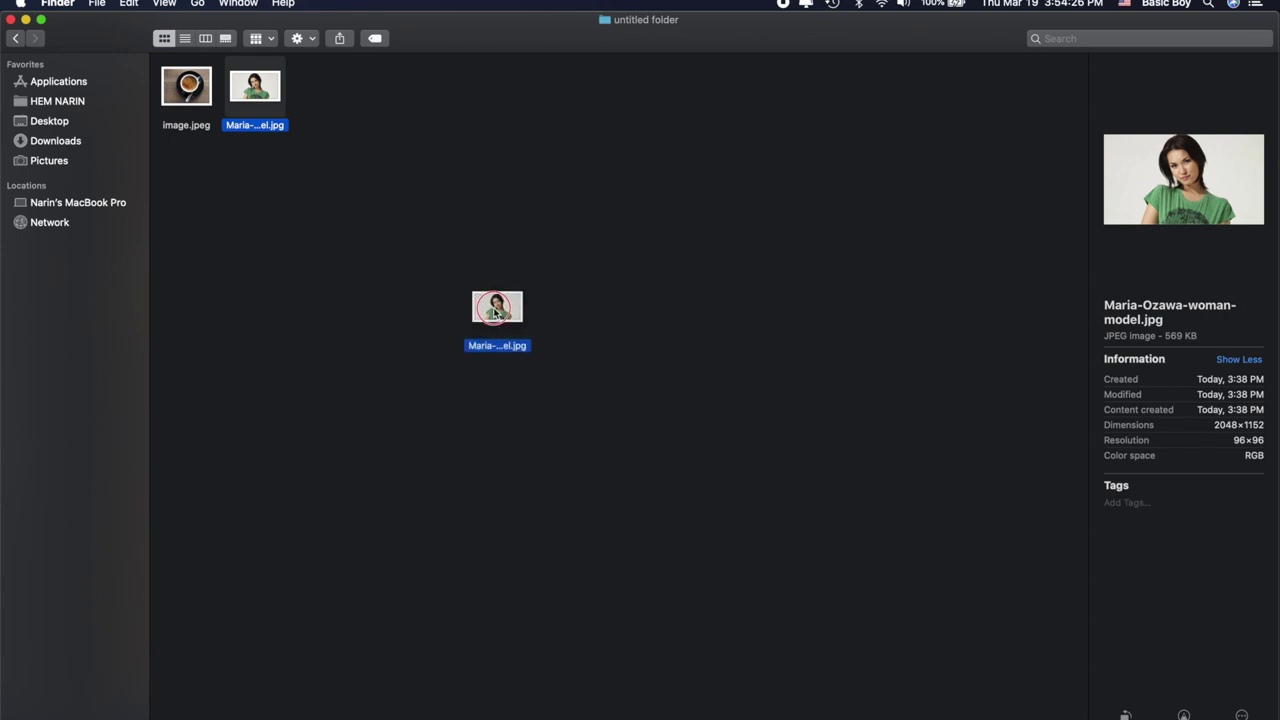
key("super+Tab")
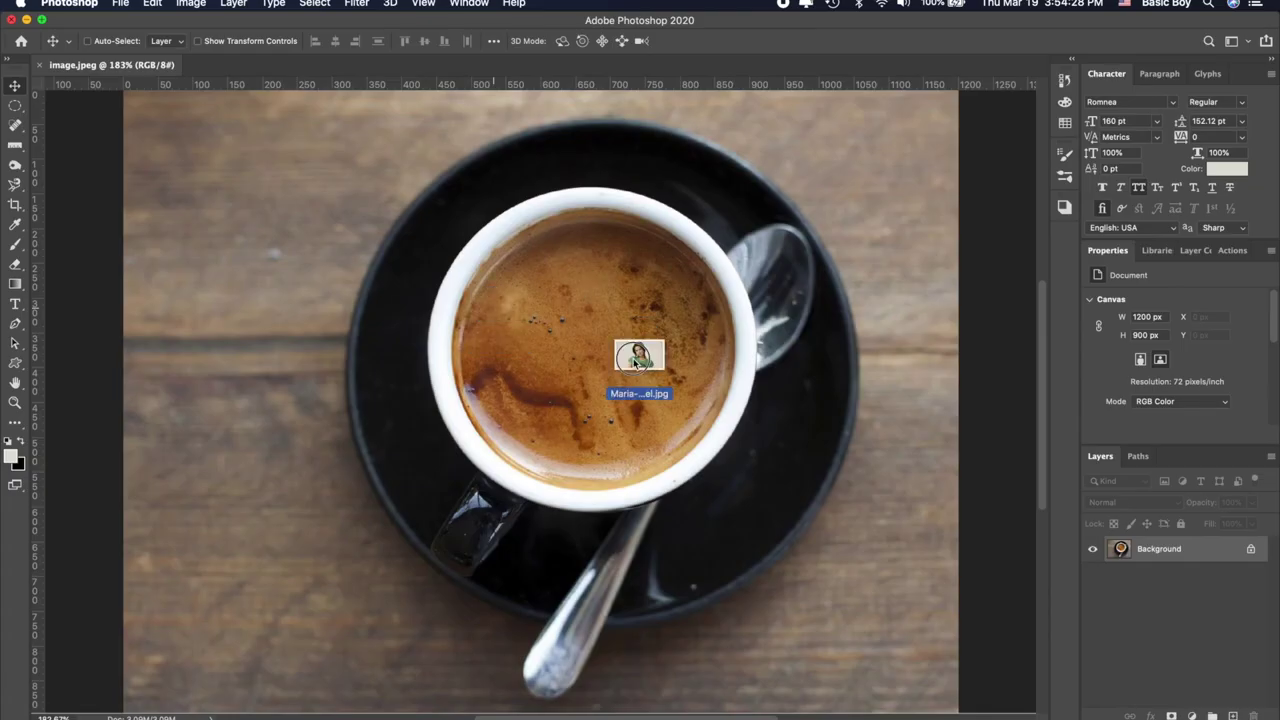
left_click_drag(497, 313, 618, 354)
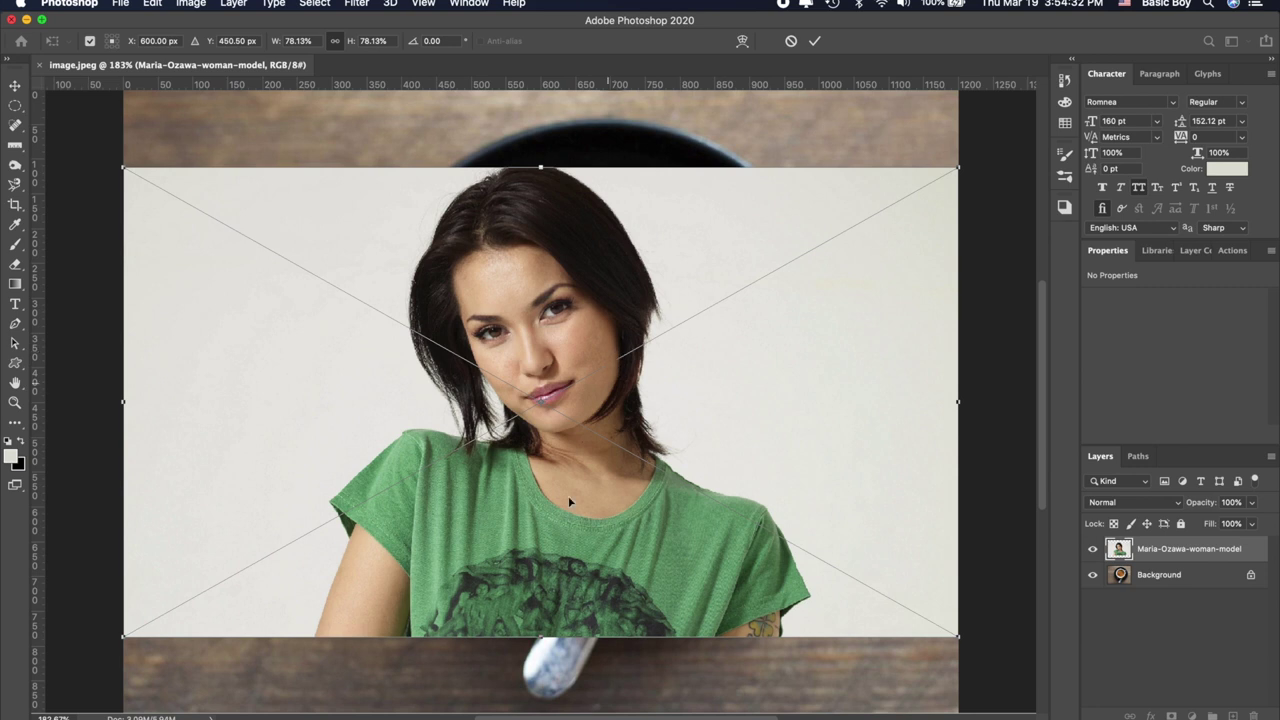
Scale and centre the placed portrait over the cup, commit it, and set its opacity to 74%.
left_click_drag(539, 636, 540, 451)
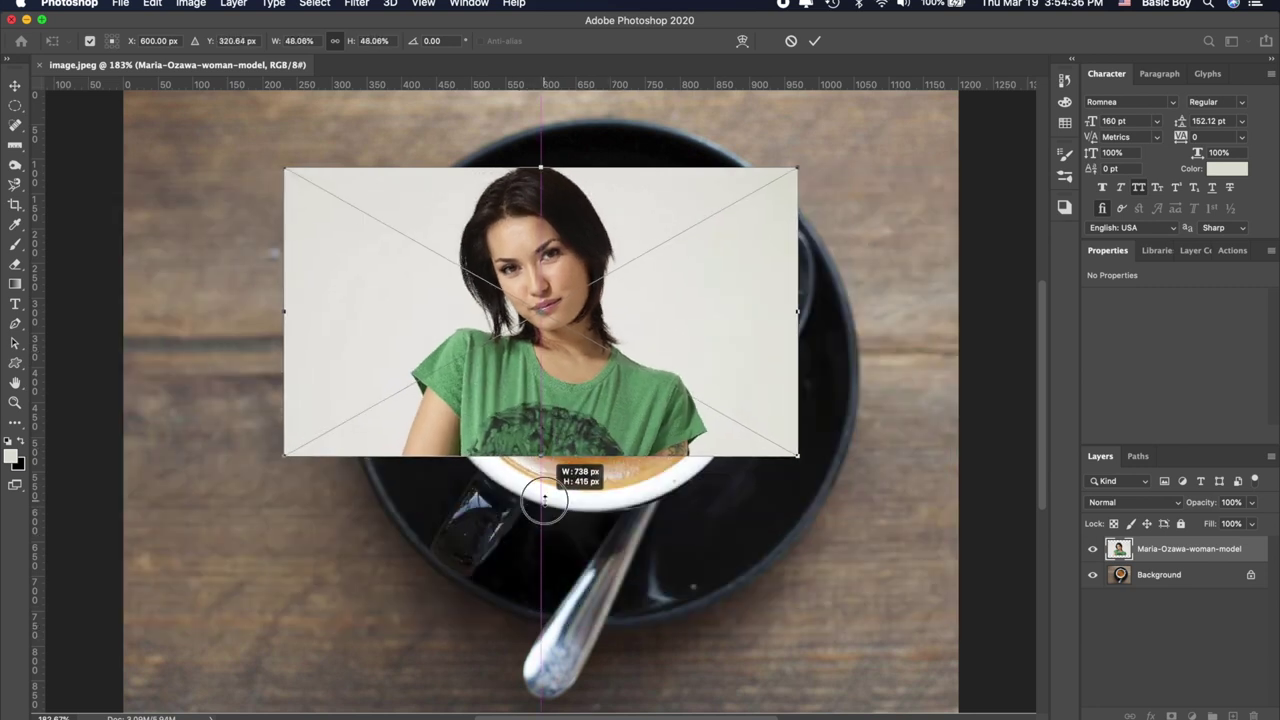
left_click_drag(540, 451, 540, 500)
left_click_drag(600, 214, 664, 220)
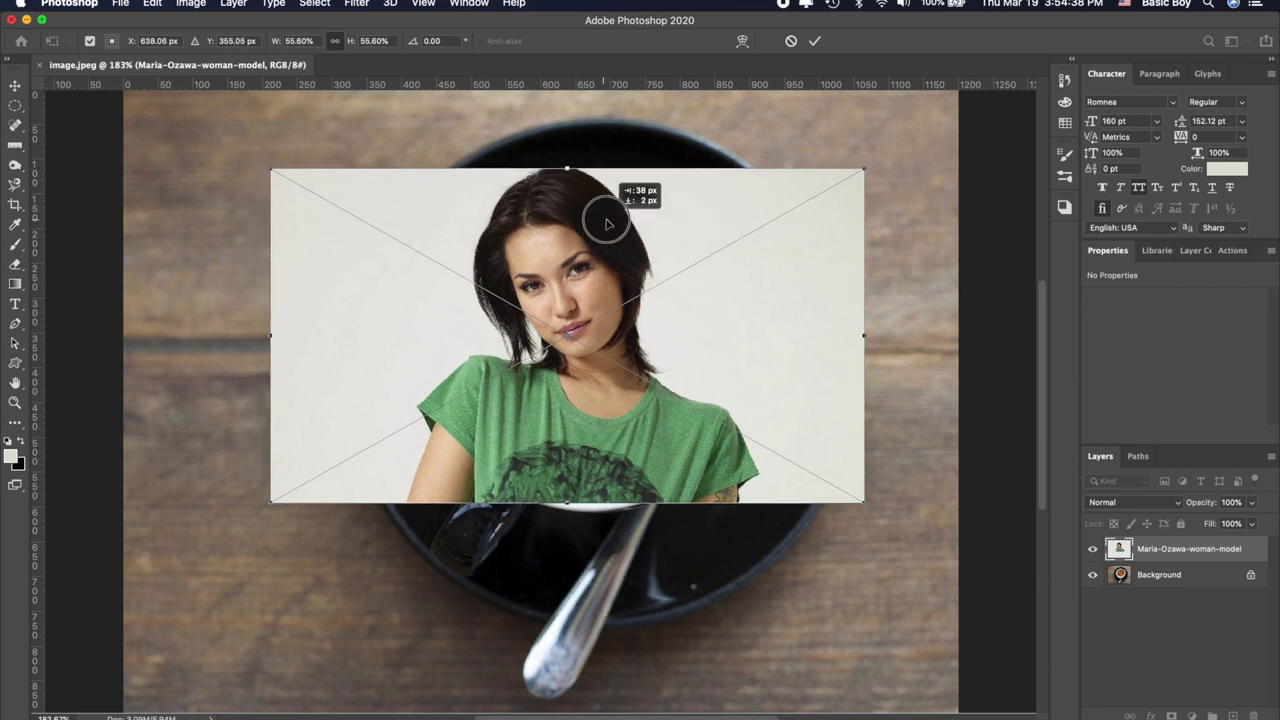
left_click(815, 42)
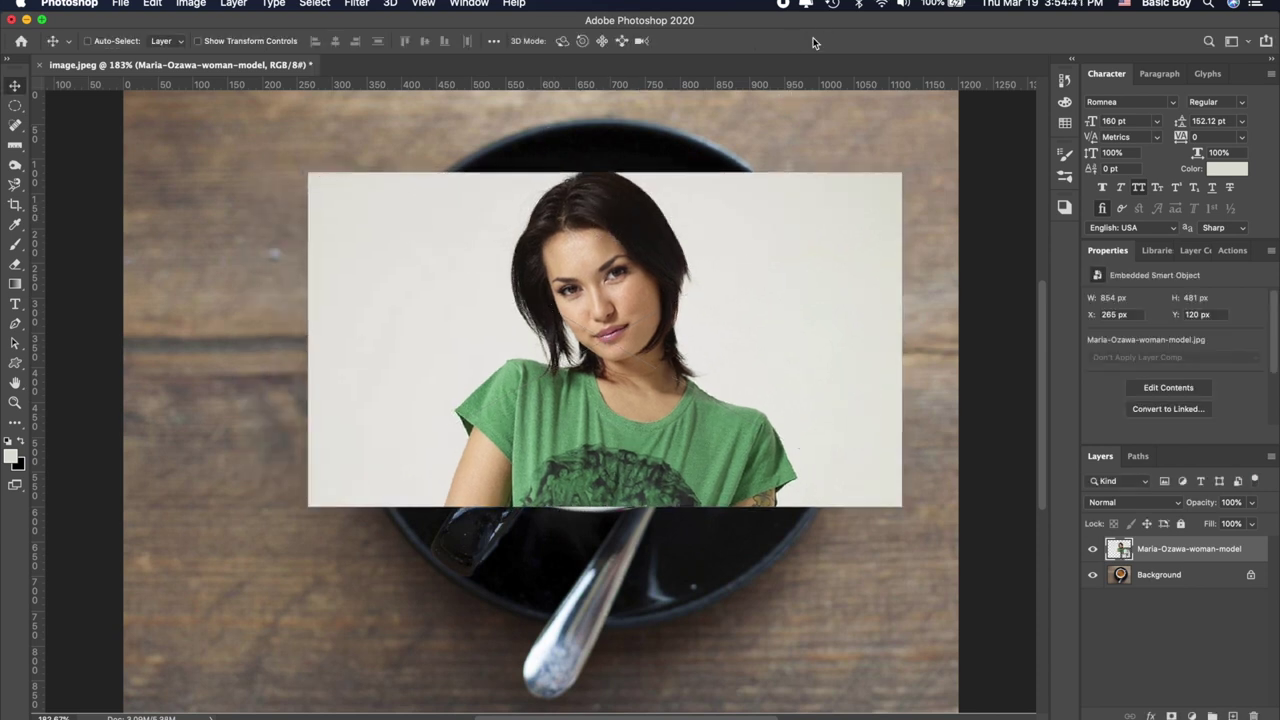
left_click(1251, 502)
left_click_drag(1250, 523, 1234, 524)
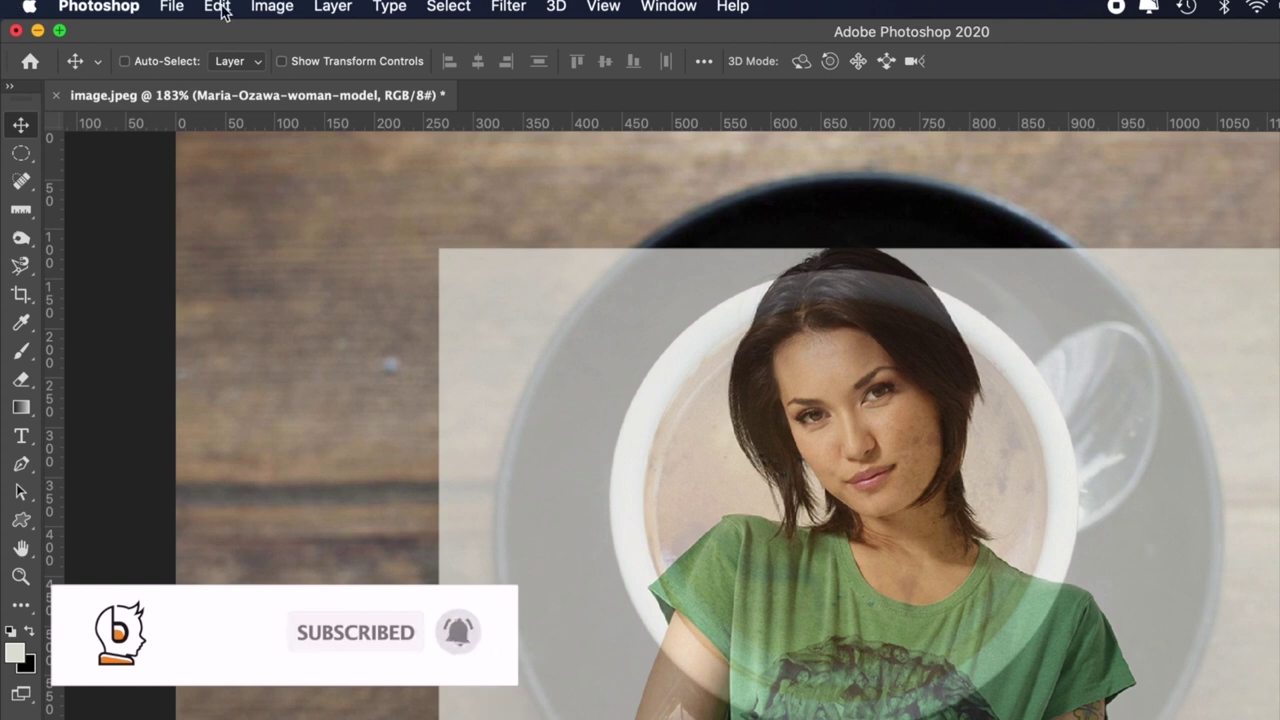
Free Transform the portrait down to about 738 × 415 px and recentre it over the cup.
left_click(216, 8)
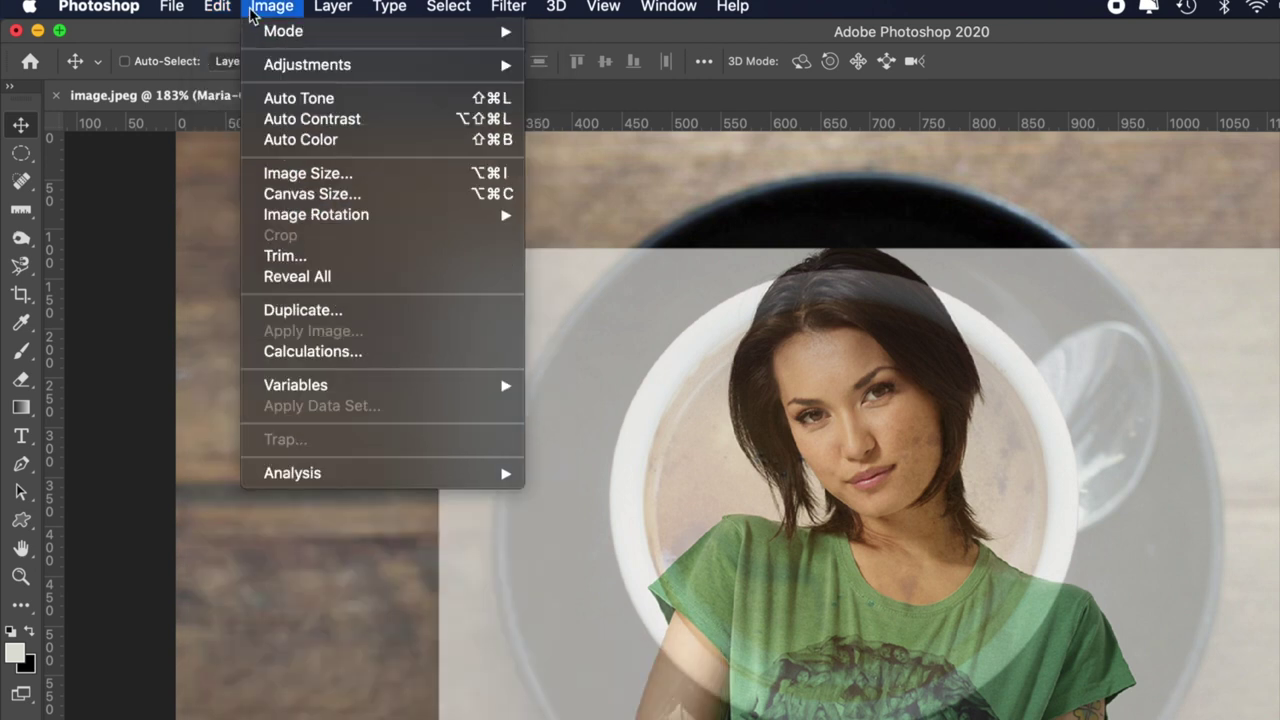
left_click(312, 488)
scroll(512, 328, "down", 3)
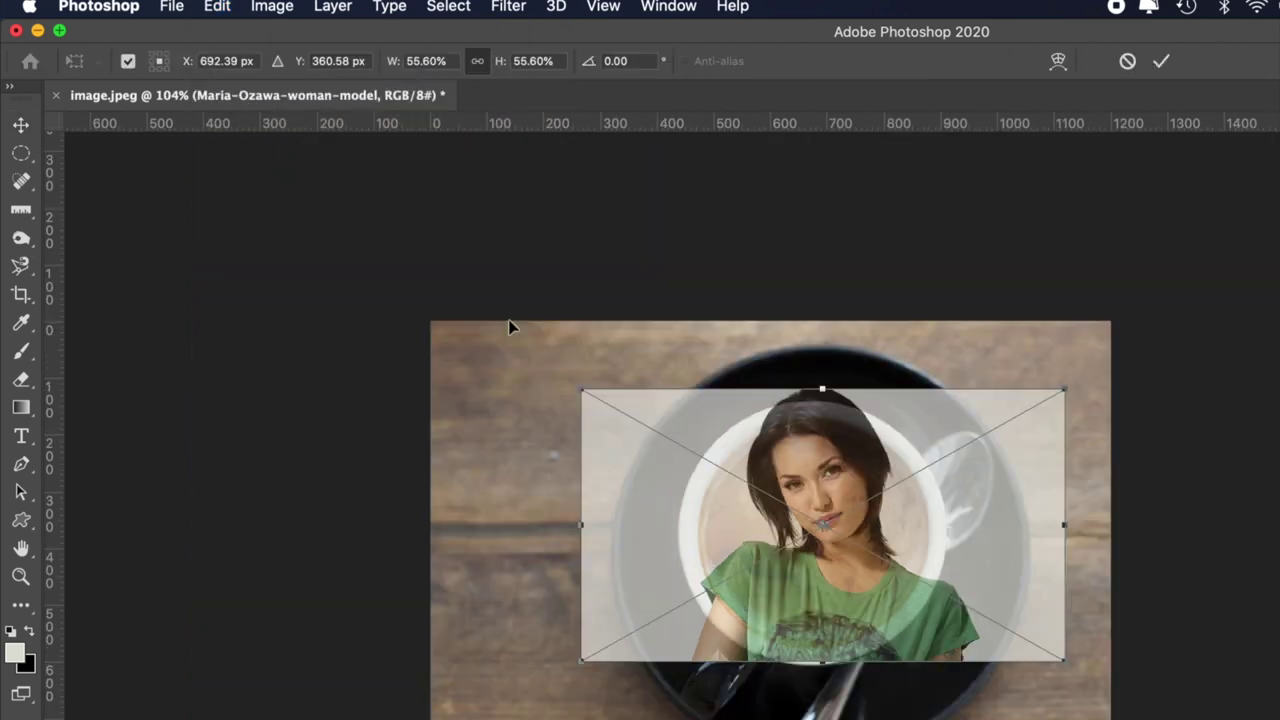
scroll(900, 540, "down", 2)
scroll(870, 548, "up", 1)
scroll(814, 528, "up", 1)
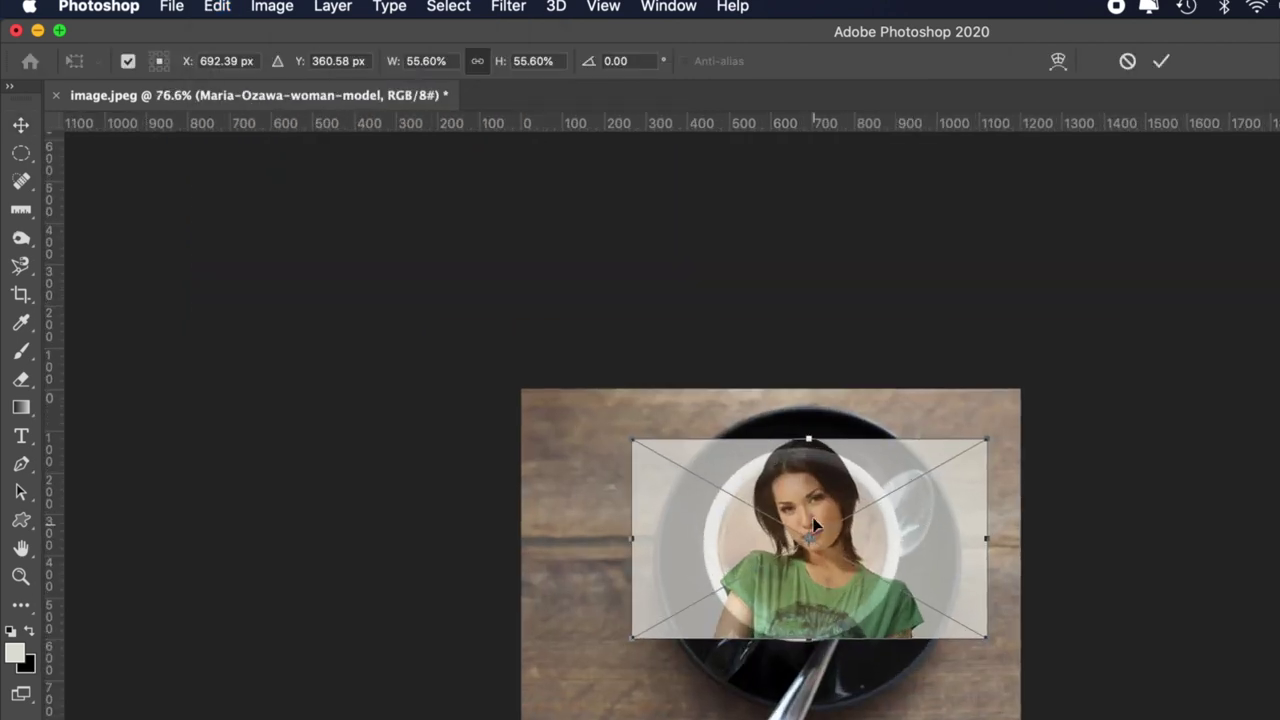
left_click_drag(809, 437, 810, 453)
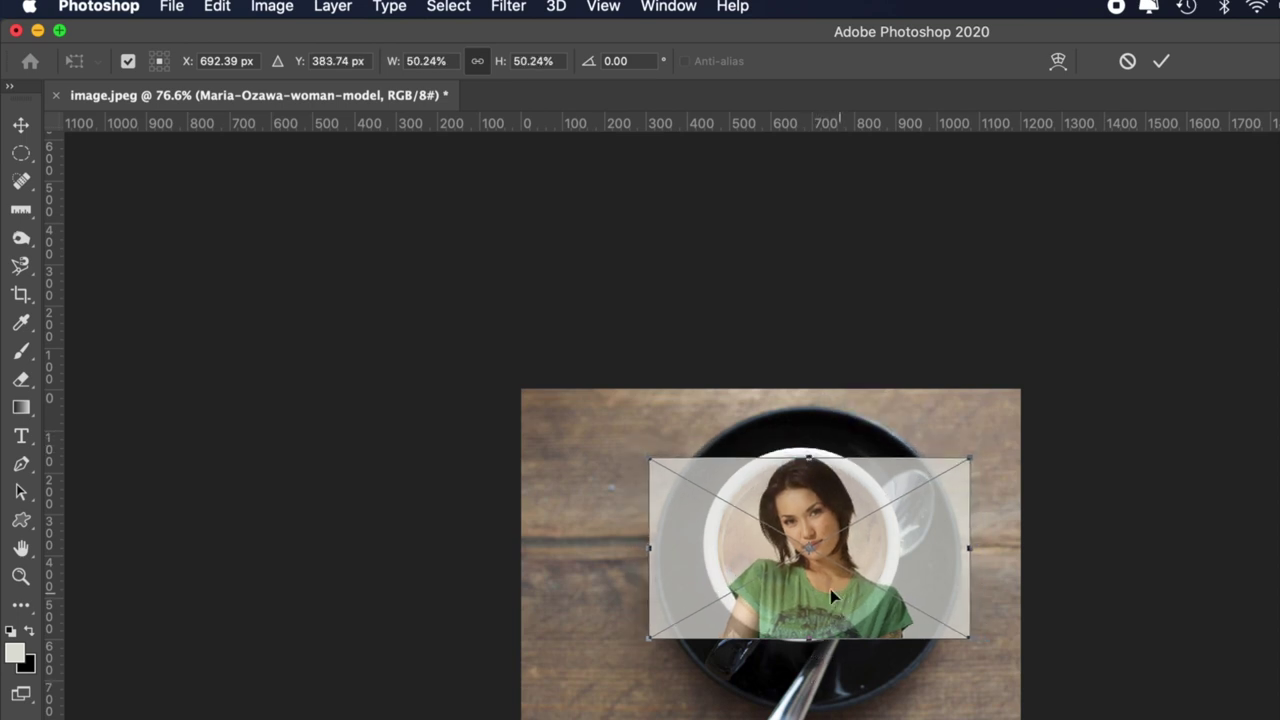
left_click_drag(829, 589, 805, 458)
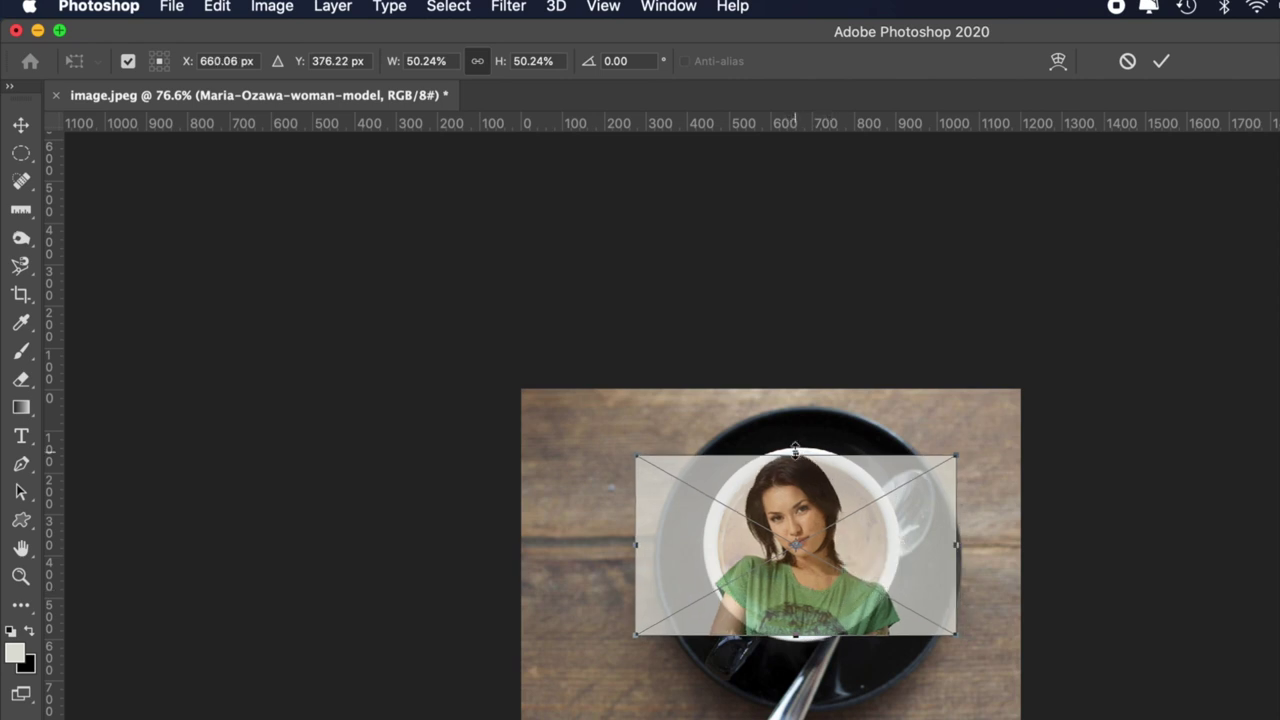
left_click_drag(796, 456, 797, 464)
left_click(1161, 64)
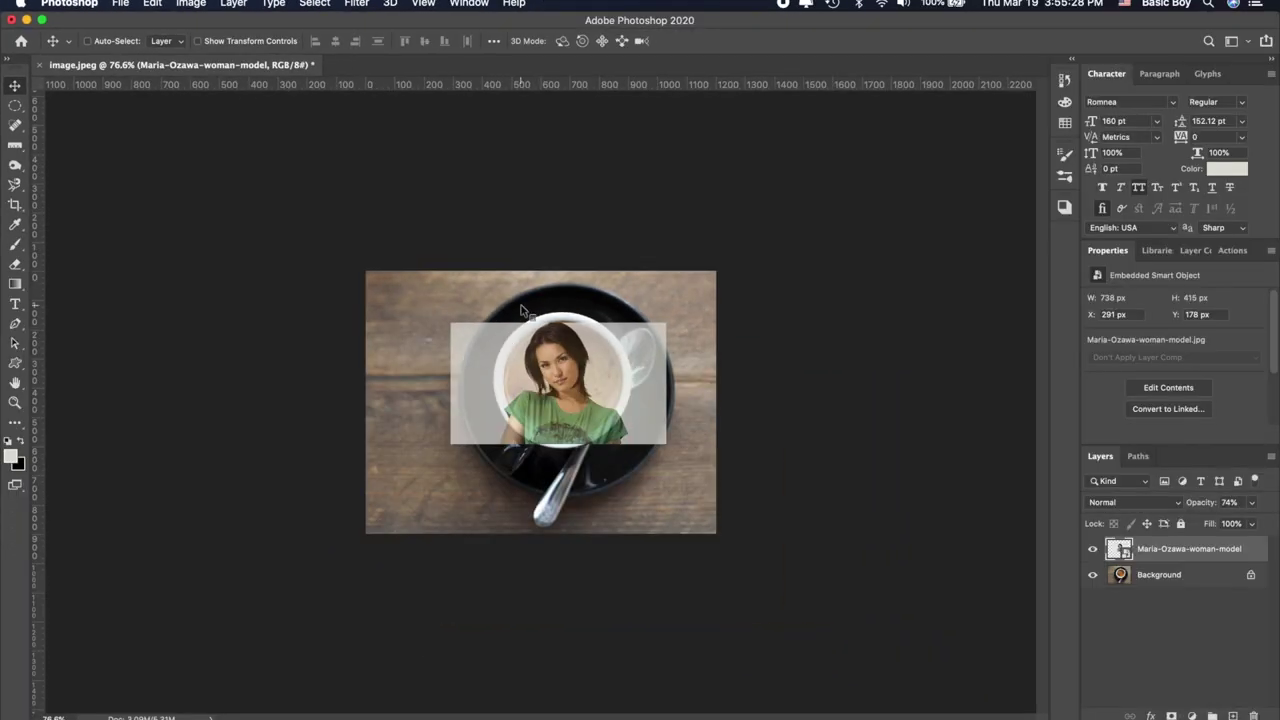
Draw a circular elliptical selection inside the cup and turn it into the portrait's layer mask.
scroll(592, 314, "up", 2)
scroll(592, 314, "up", 2)
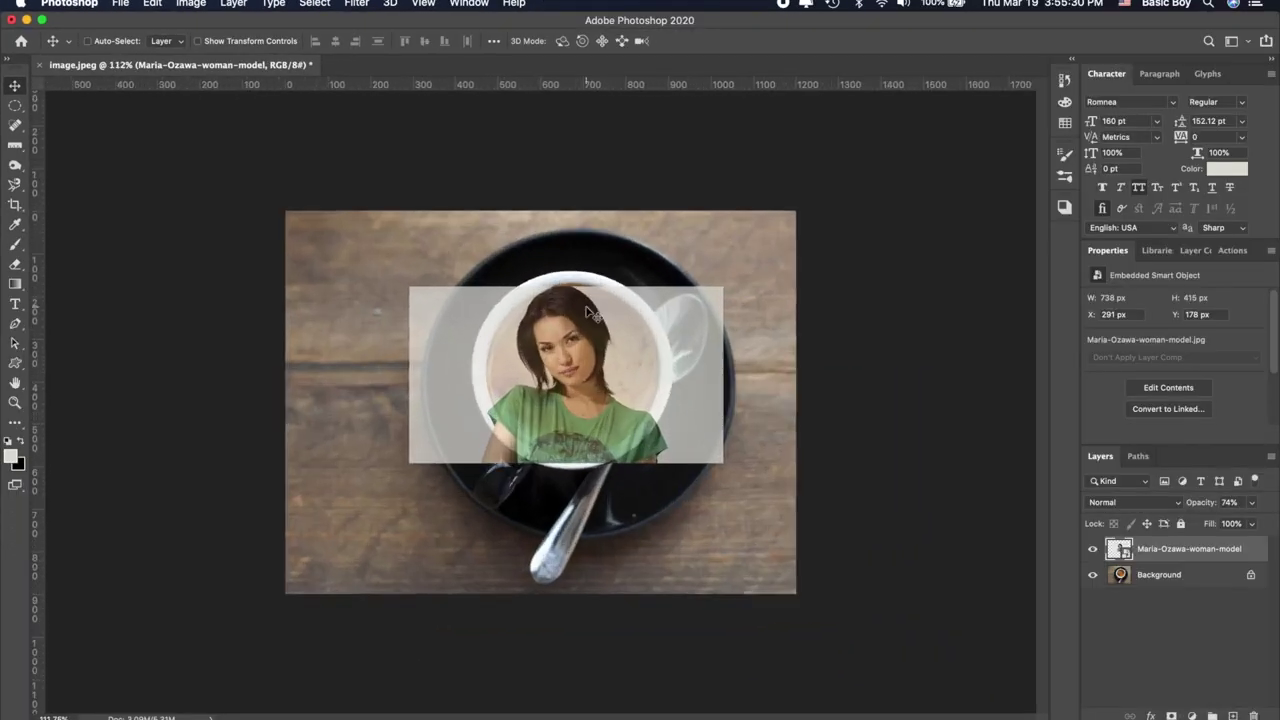
scroll(592, 314, "up", 2)
scroll(592, 314, "up", 3)
scroll(592, 314, "up", 1)
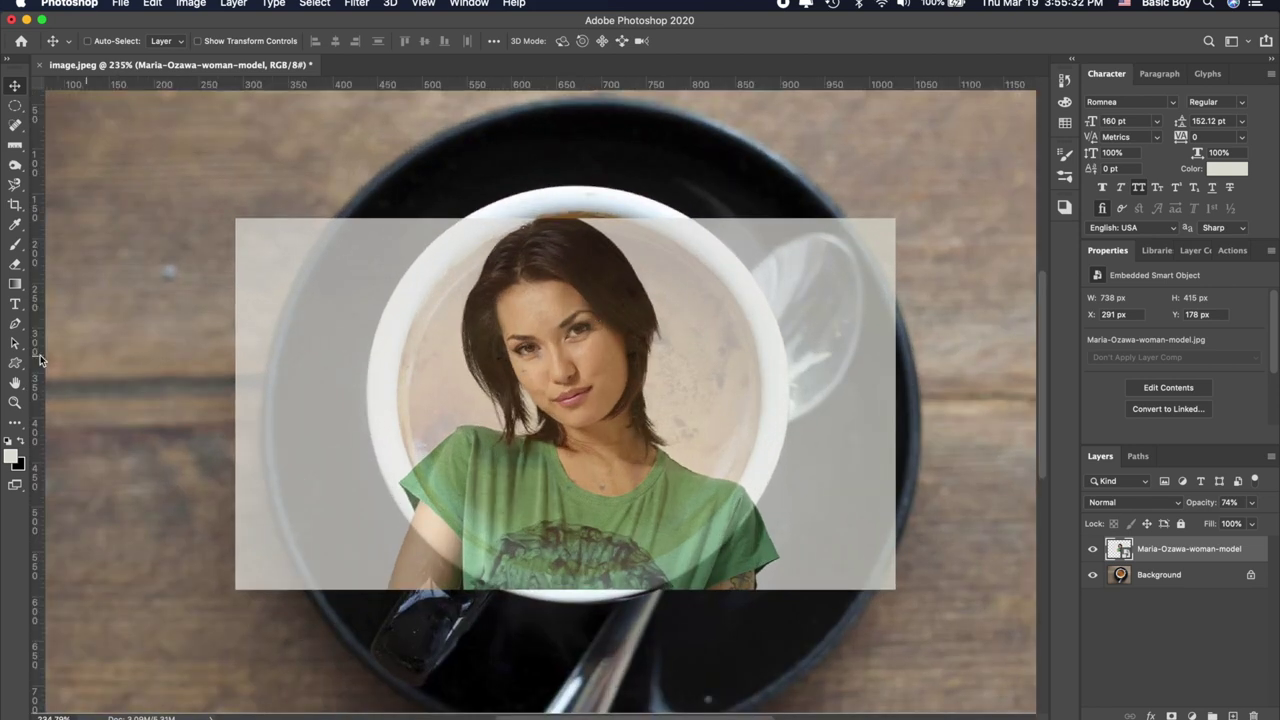
left_click(16, 105)
left_click_drag(466, 216, 795, 622)
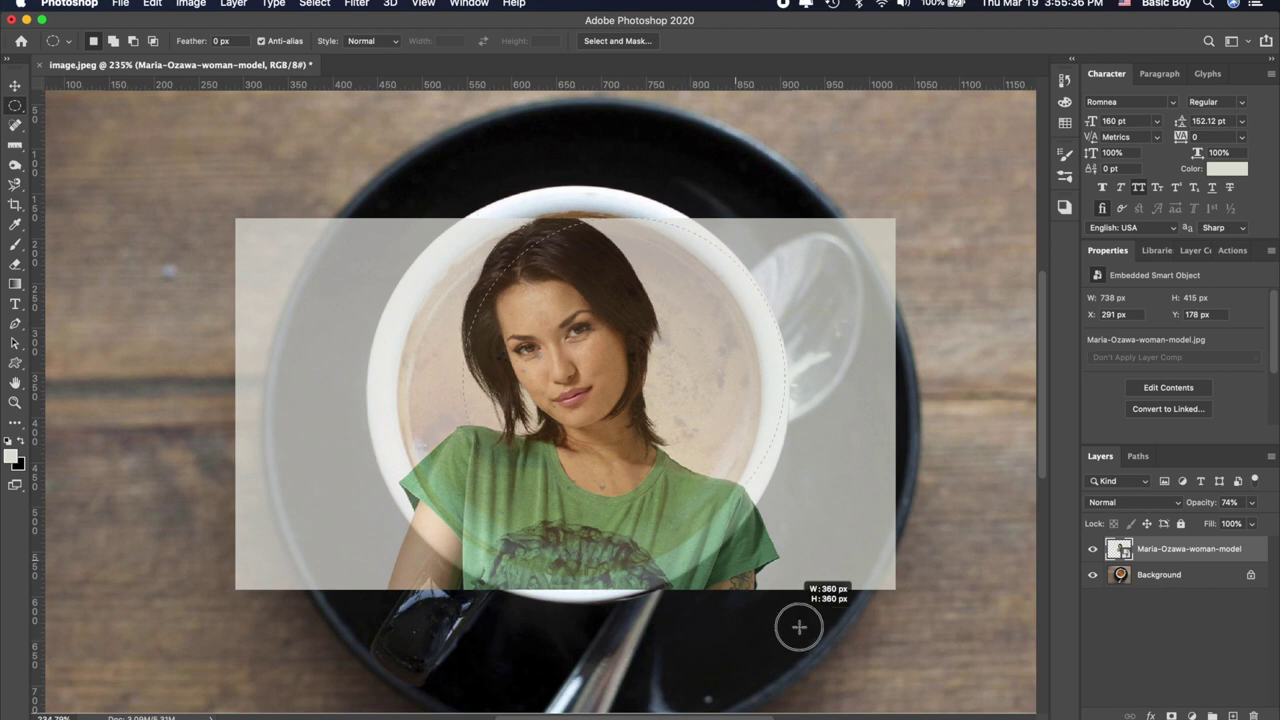
left_click_drag(795, 622, 790, 612)
left_click_drag(734, 340, 685, 352)
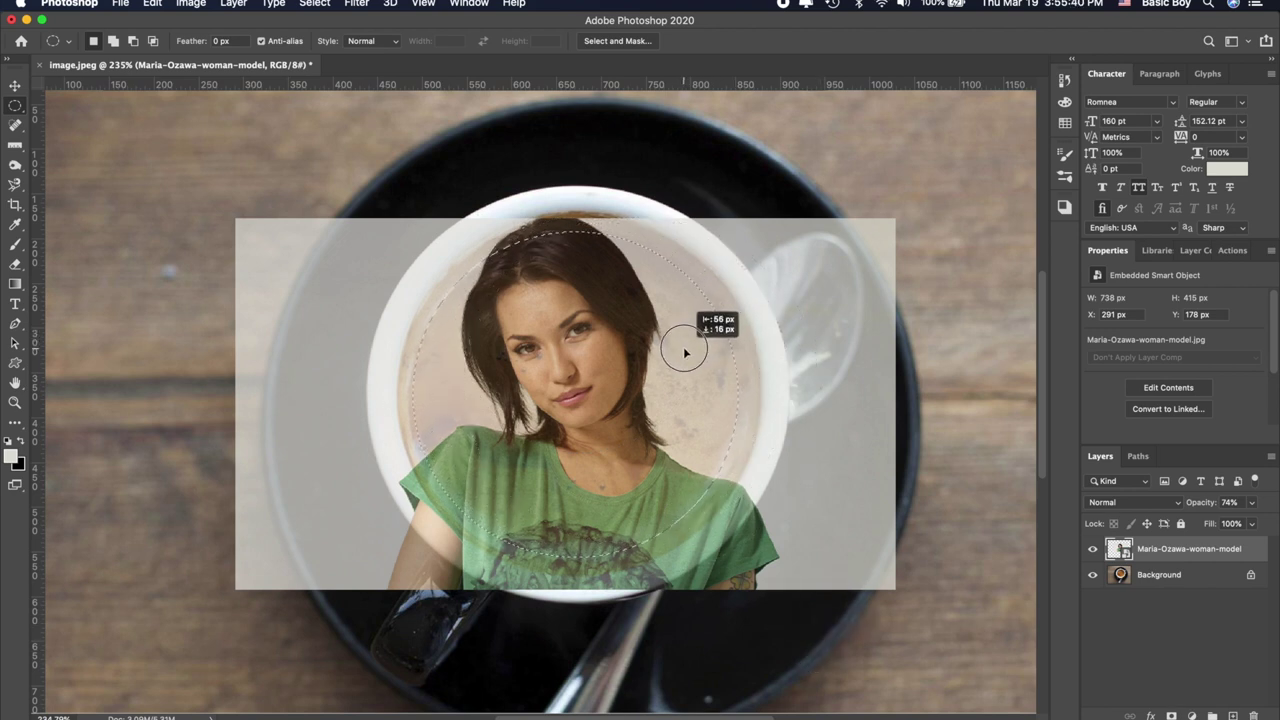
left_click_drag(685, 352, 688, 350)
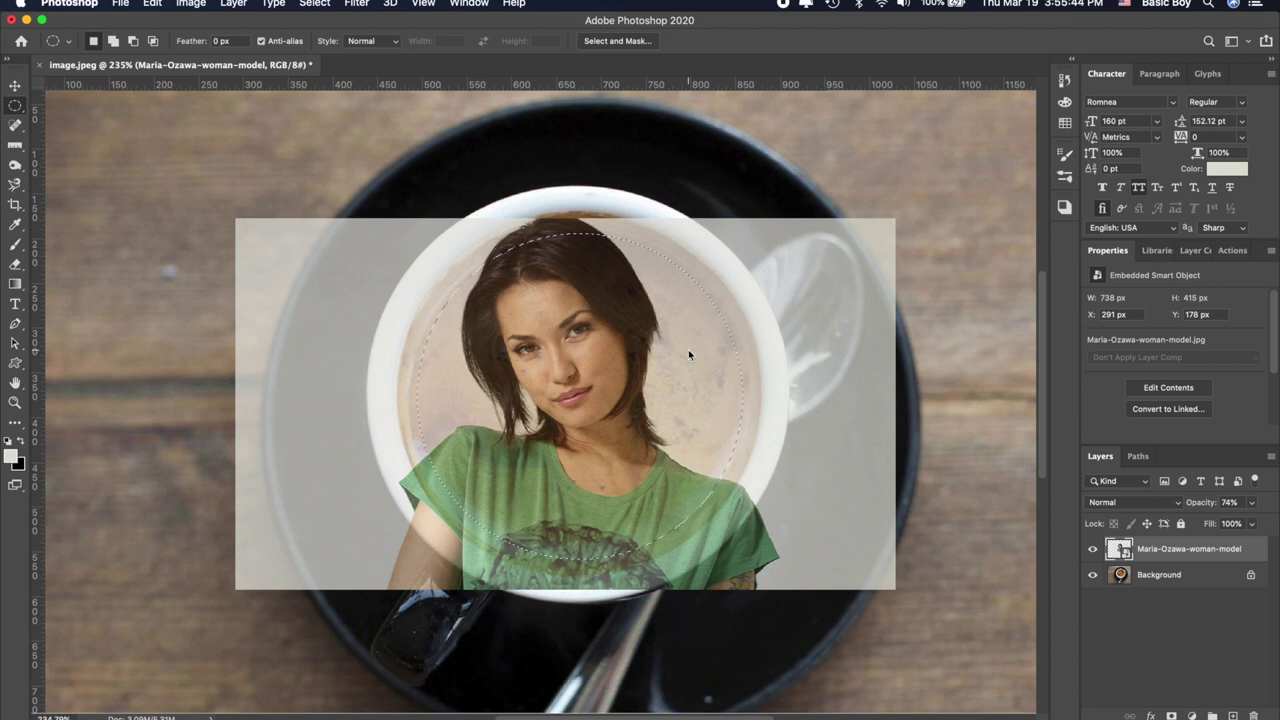
left_click(1172, 716)
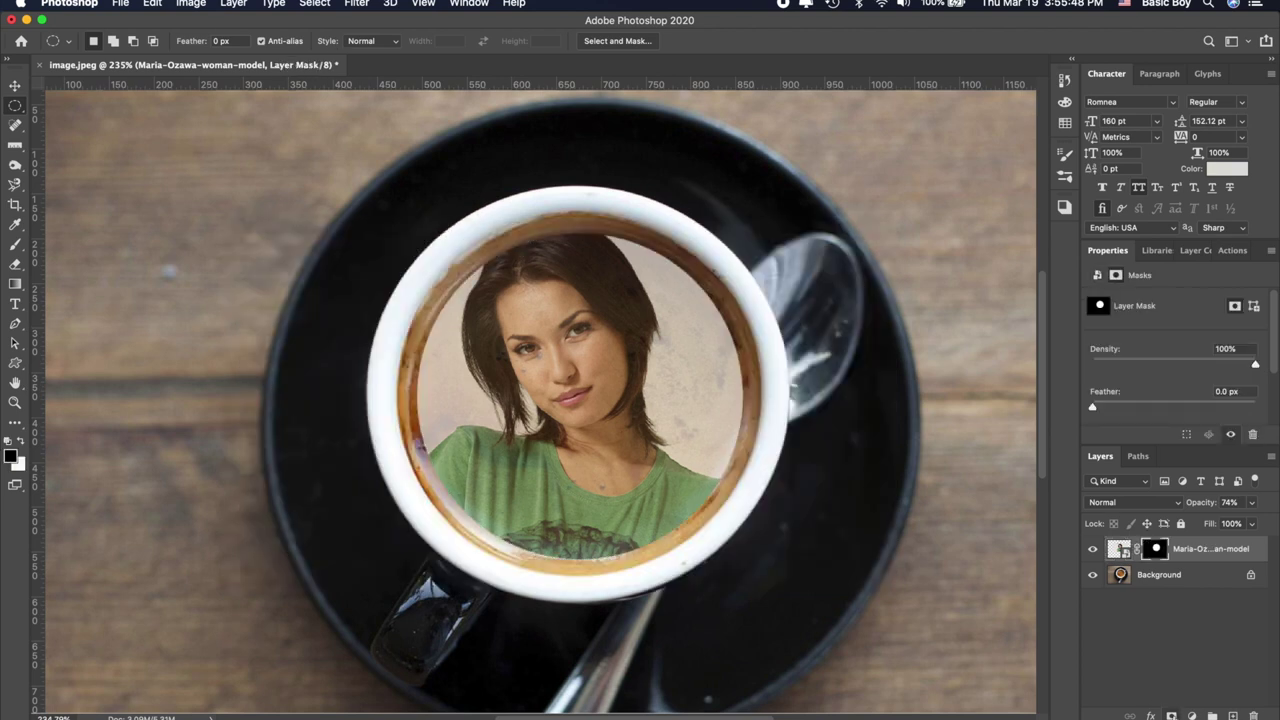
Raise the masked portrait's opacity back to 100% and select its layer mask.
left_click(1251, 502)
left_click_drag(1250, 521, 1268, 521)
left_click(1237, 550)
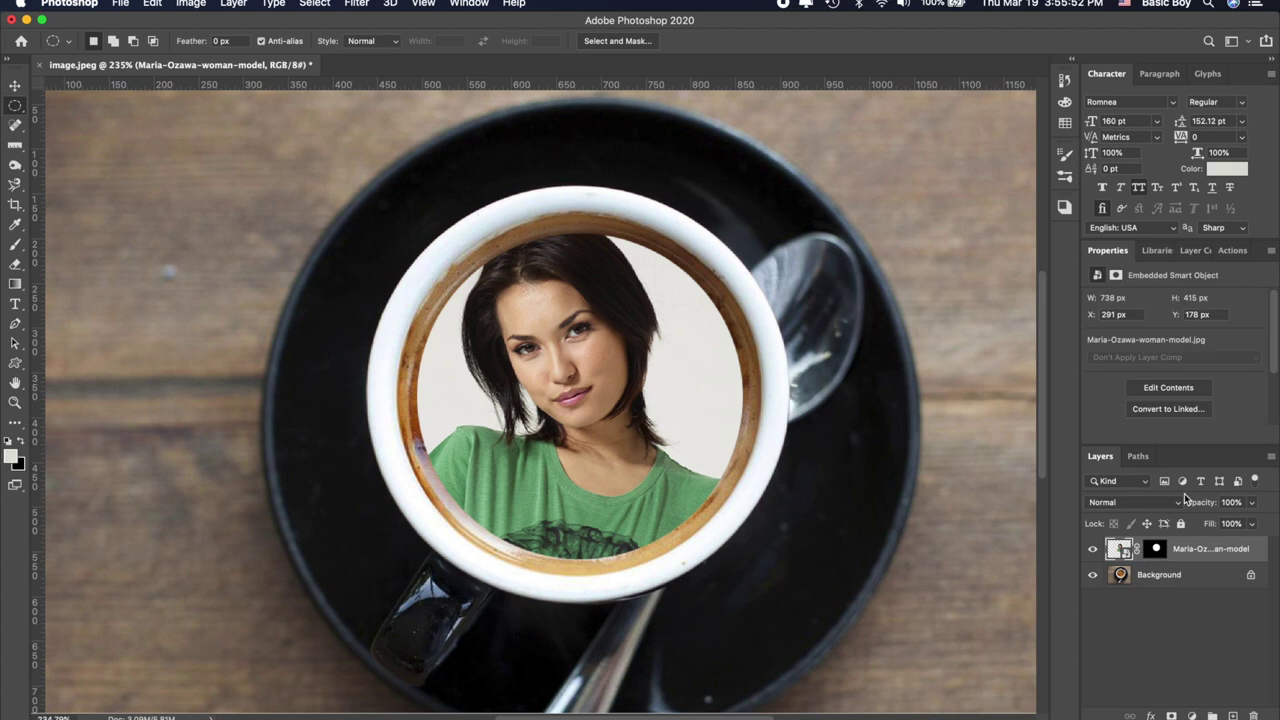
left_click(1160, 549)
scroll(1117, 397, "down", 2)
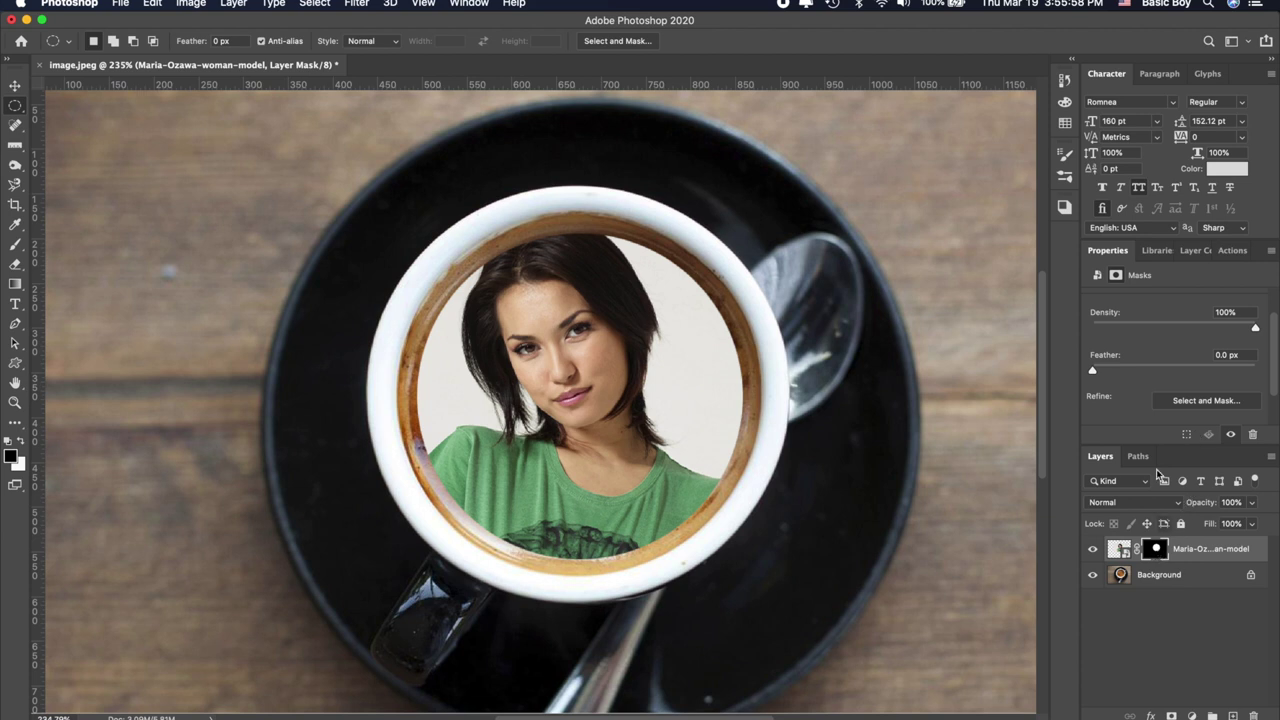
In Select and Mask, give the mask edge 18.6 px feather, 23% contrast and −16% shift edge.
left_click(1181, 401)
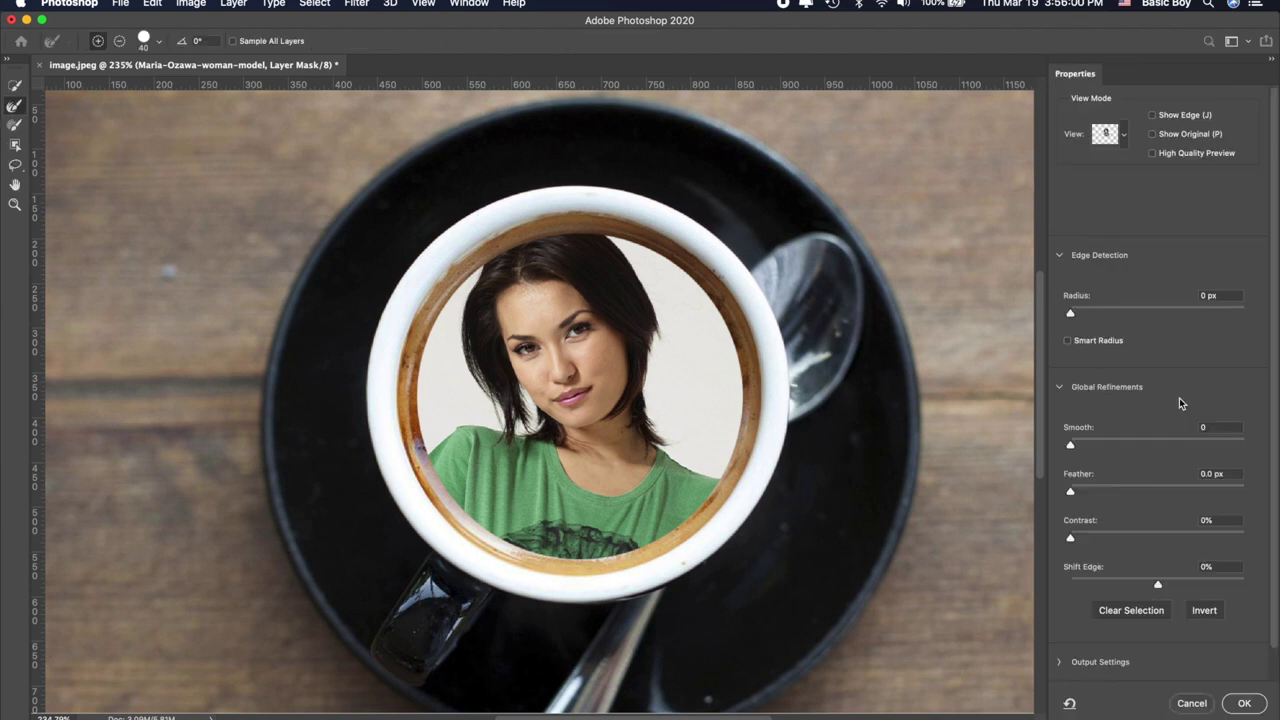
mouse_move(1070, 491)
left_mouse_down()
mouse_move(1131, 491)
mouse_move(1113, 491)
left_mouse_up()
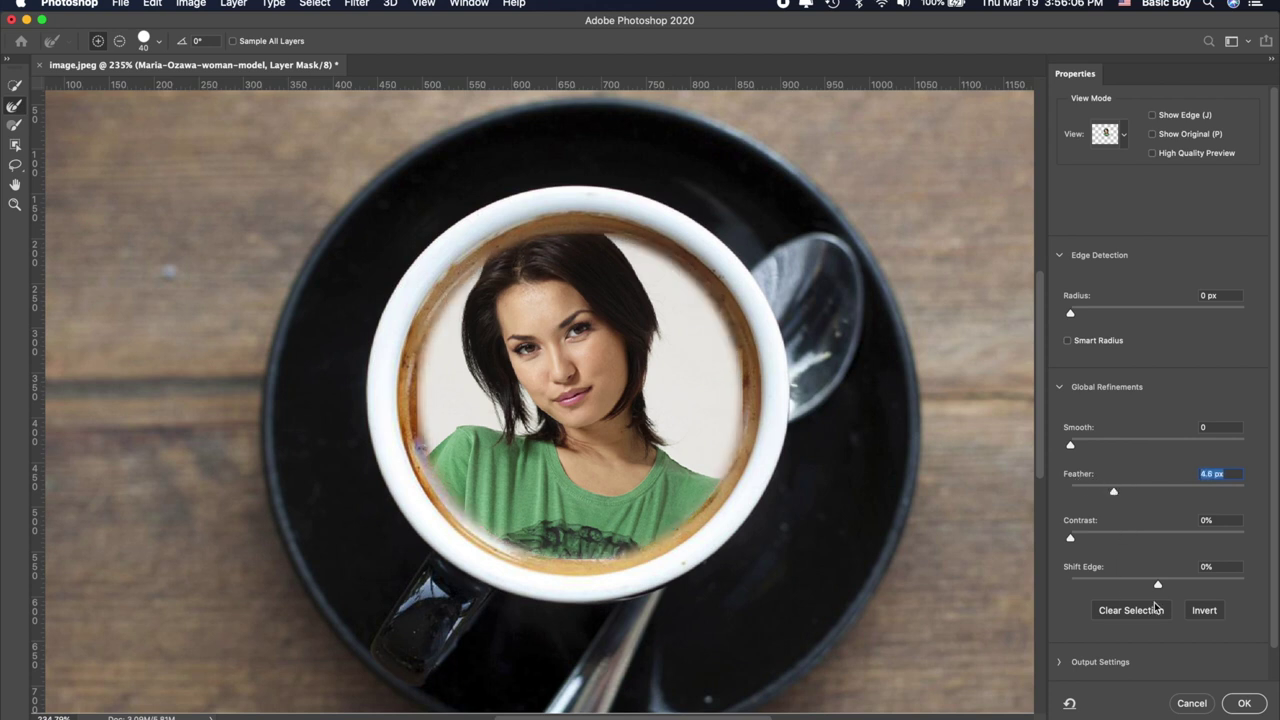
left_click_drag(1075, 540, 1111, 540)
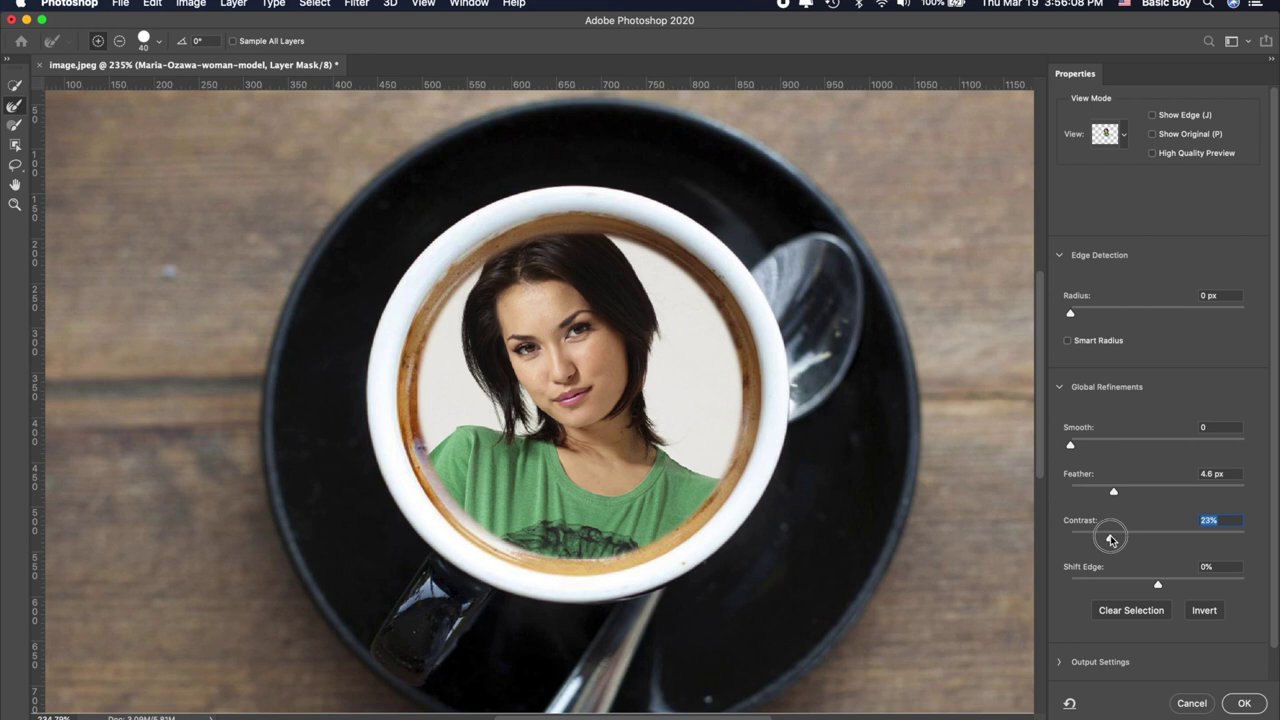
scroll(1113, 539, "down", 2)
mouse_move(1158, 560)
left_mouse_down()
mouse_move(1181, 561)
mouse_move(1143, 560)
left_mouse_up()
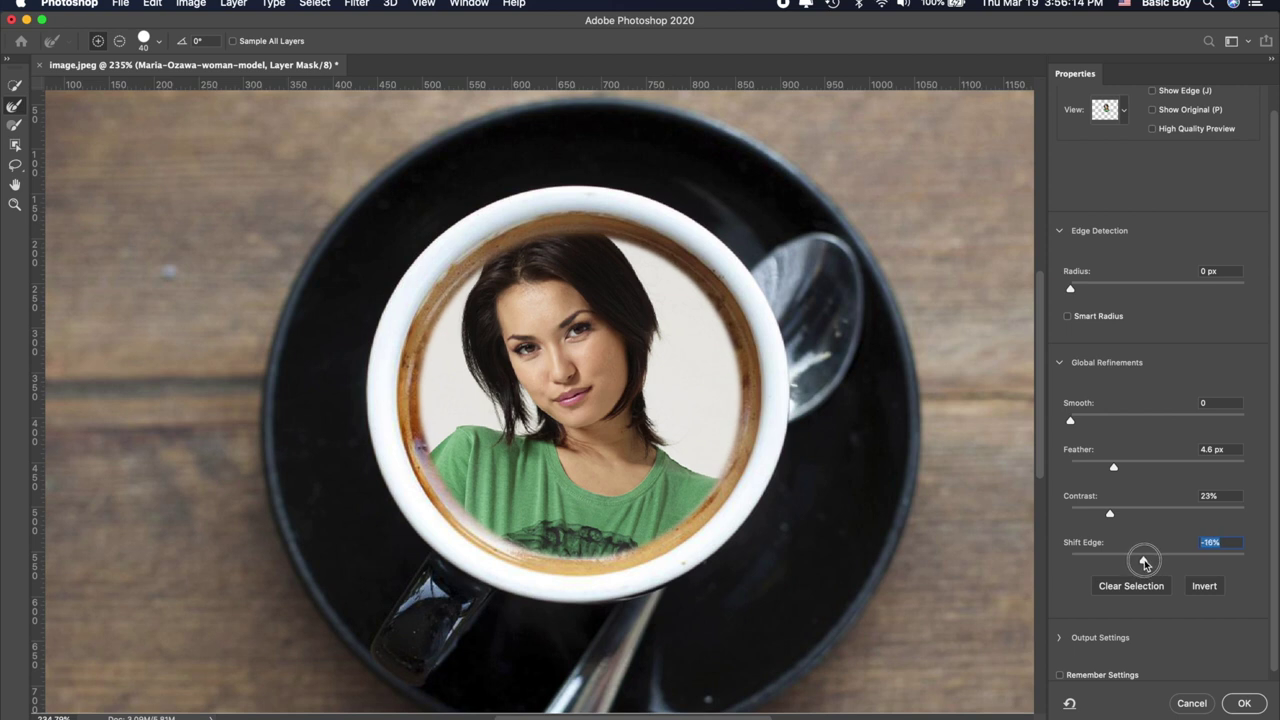
left_click_drag(1113, 467, 1147, 469)
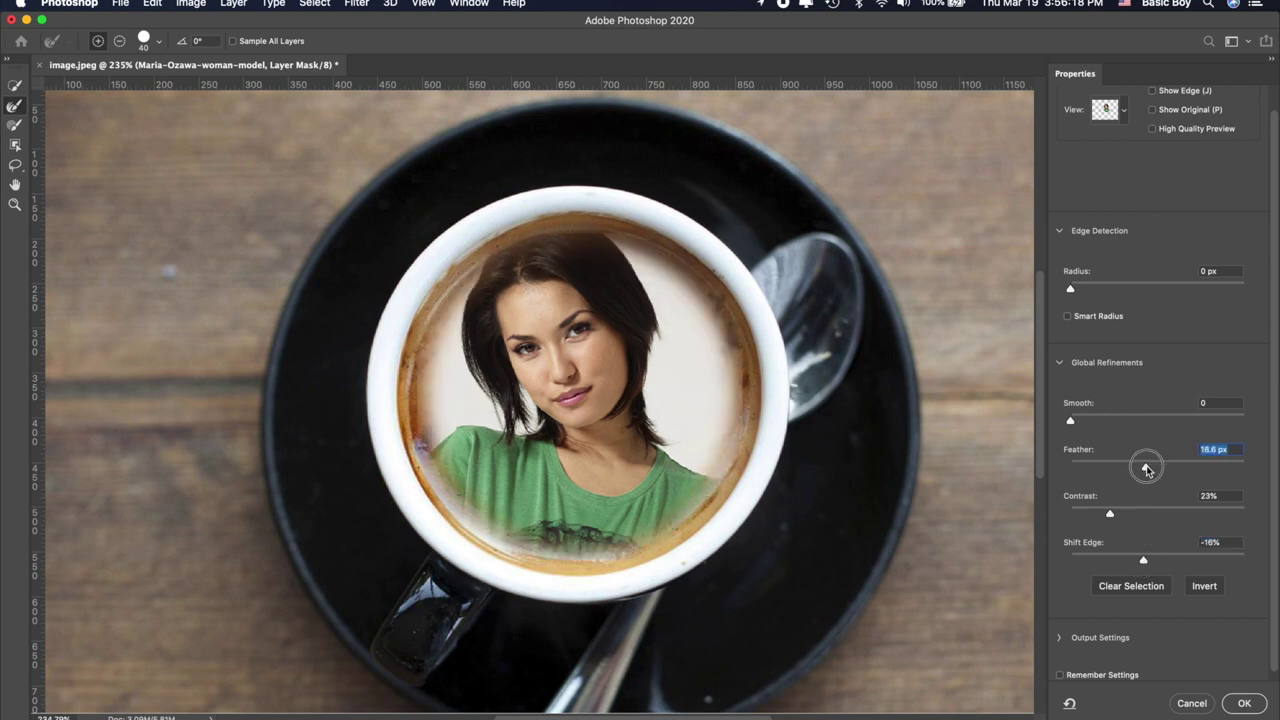
left_click(1245, 703)
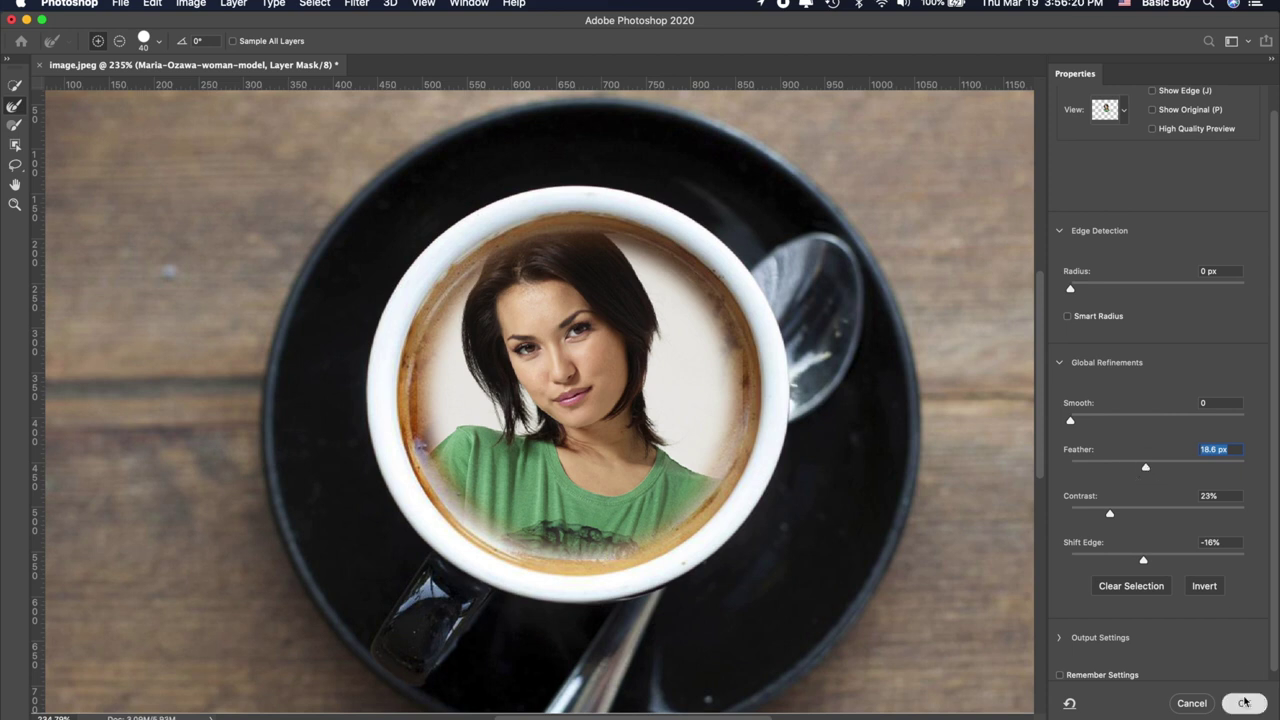
scroll(815, 387, "down", 2)
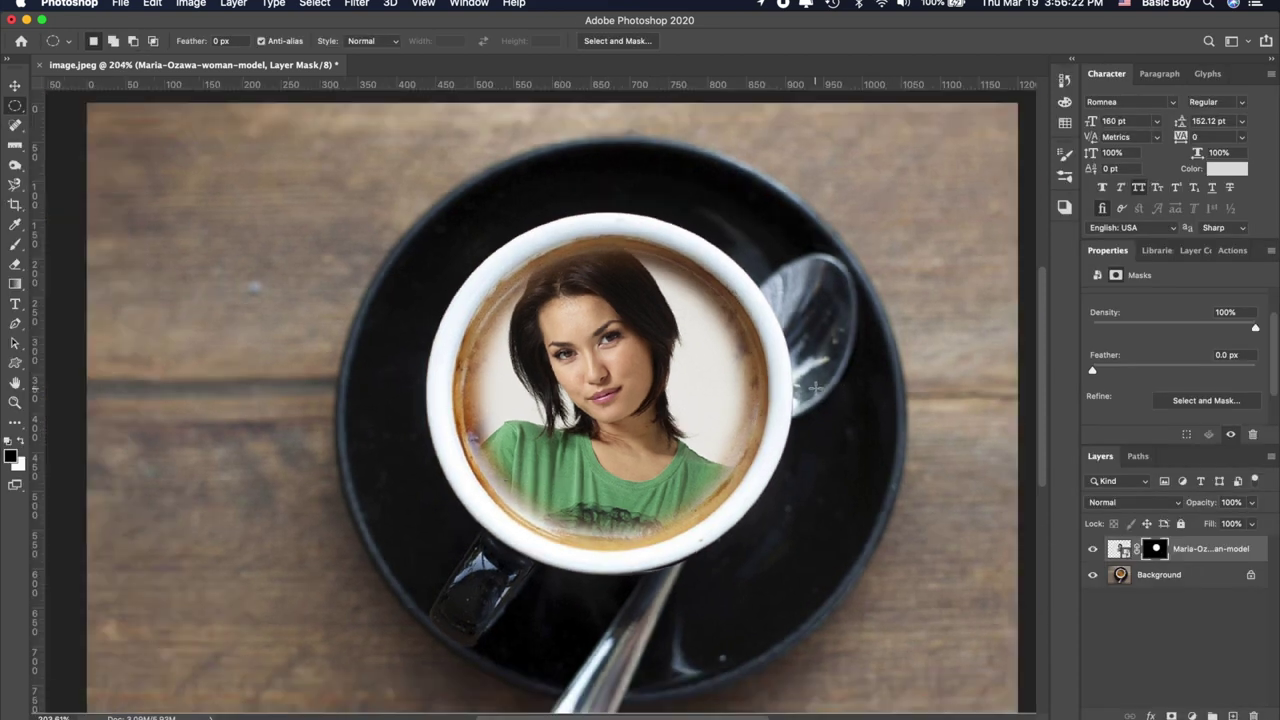
Add a Threshold adjustment layer at level 130, clipped to the portrait layer.
scroll(815, 387, "down", 1)
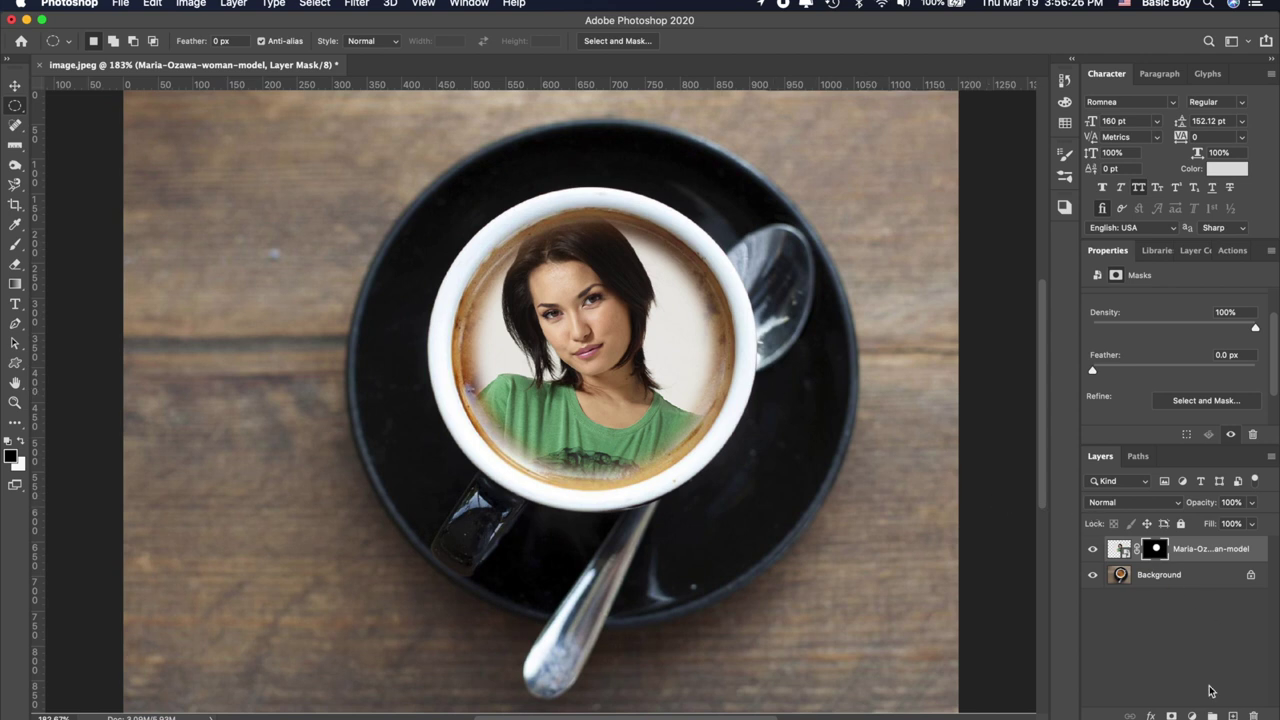
left_click(1121, 549)
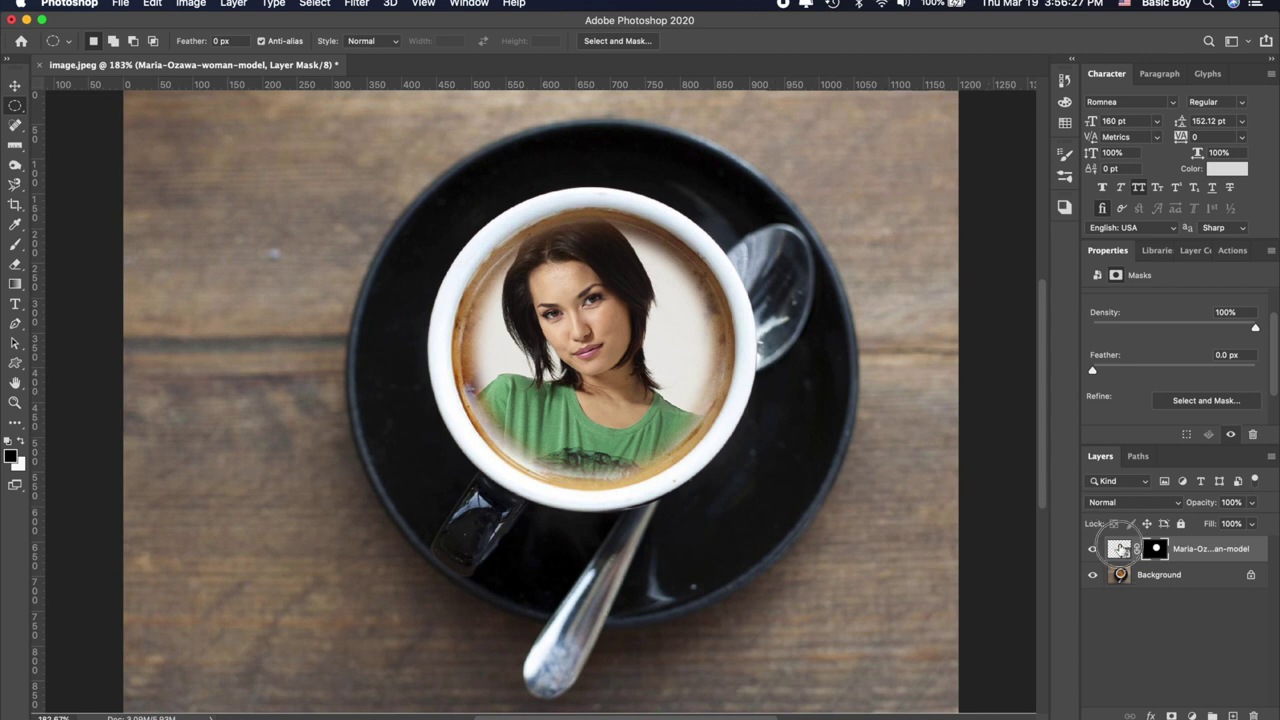
left_click(1191, 714)
left_click(1191, 690)
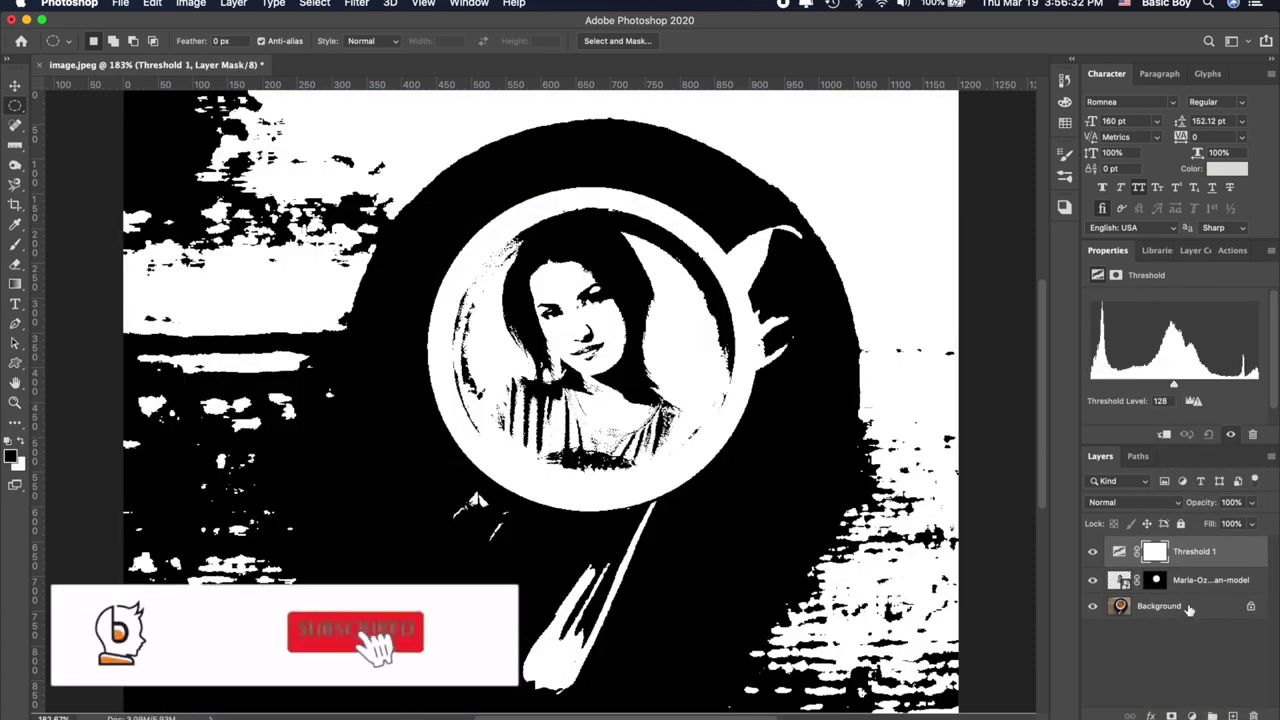
left_click(1163, 435)
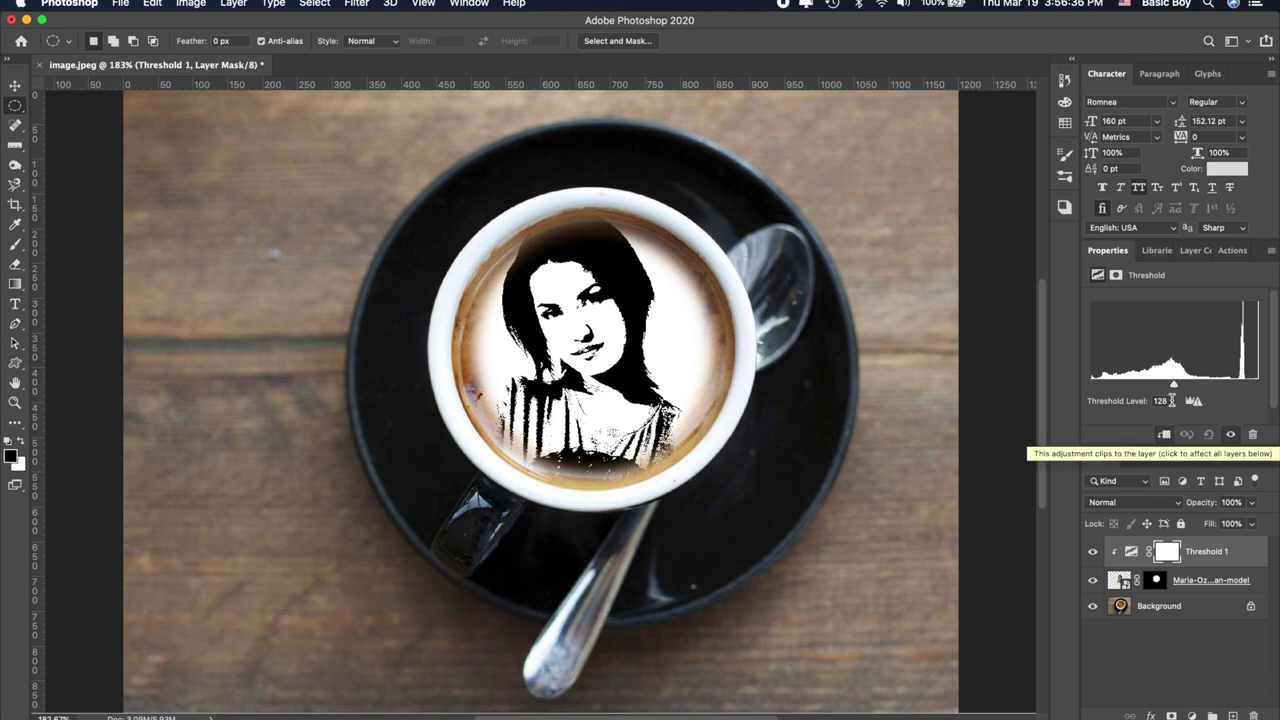
left_click_drag(1174, 385, 1176, 388)
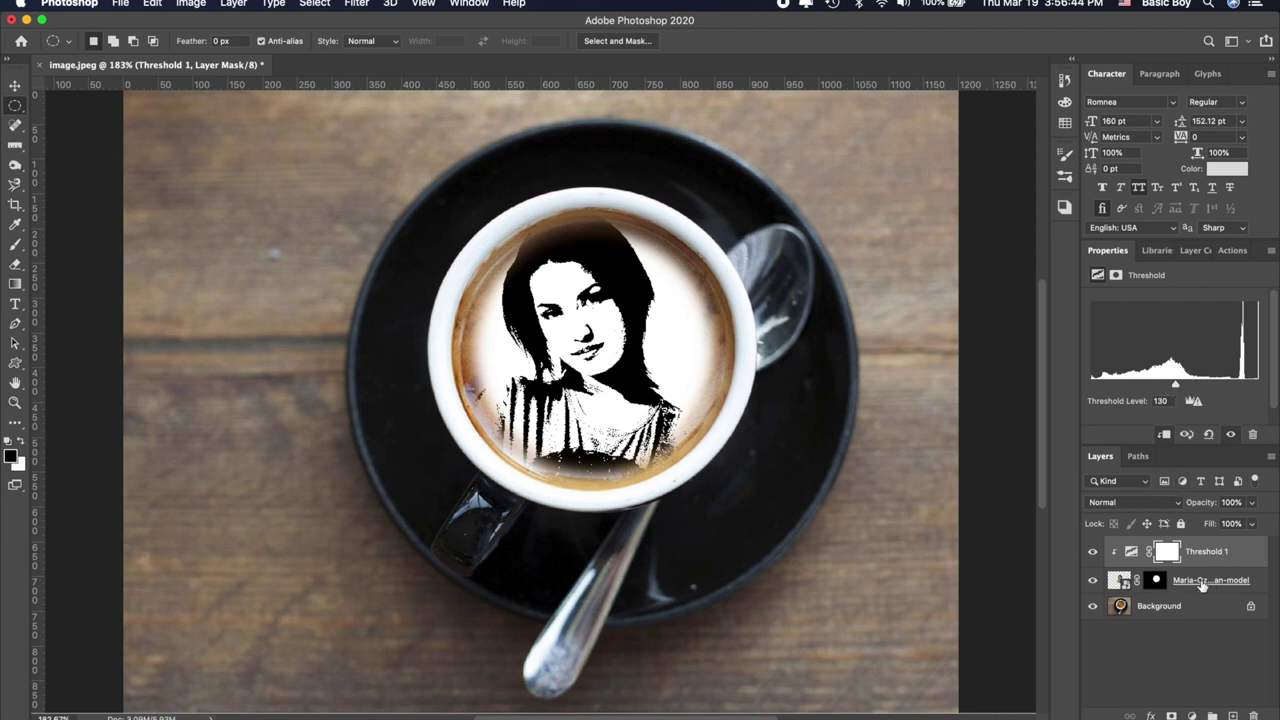
left_click(1122, 580)
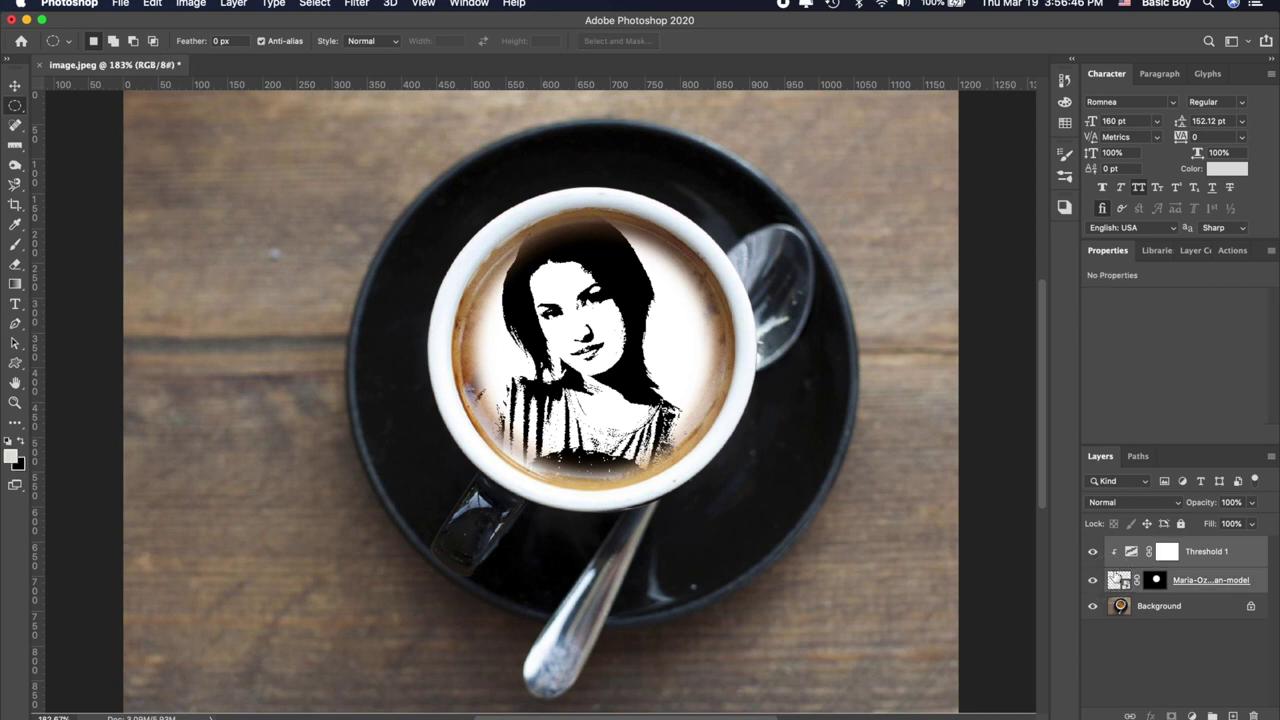
Combine the portrait and Threshold layers into a single Threshold 1 smart object.
right_click(1122, 580)
left_click(1070, 558)
right_click(1196, 566)
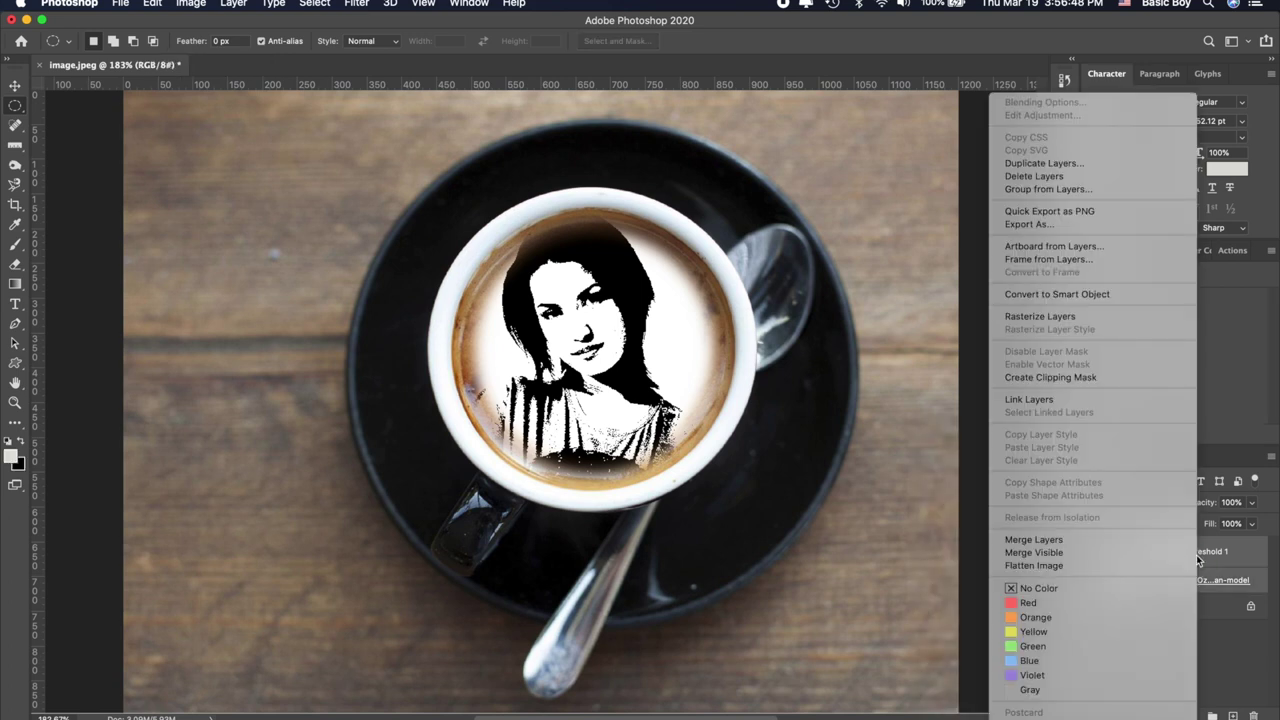
left_click(1062, 294)
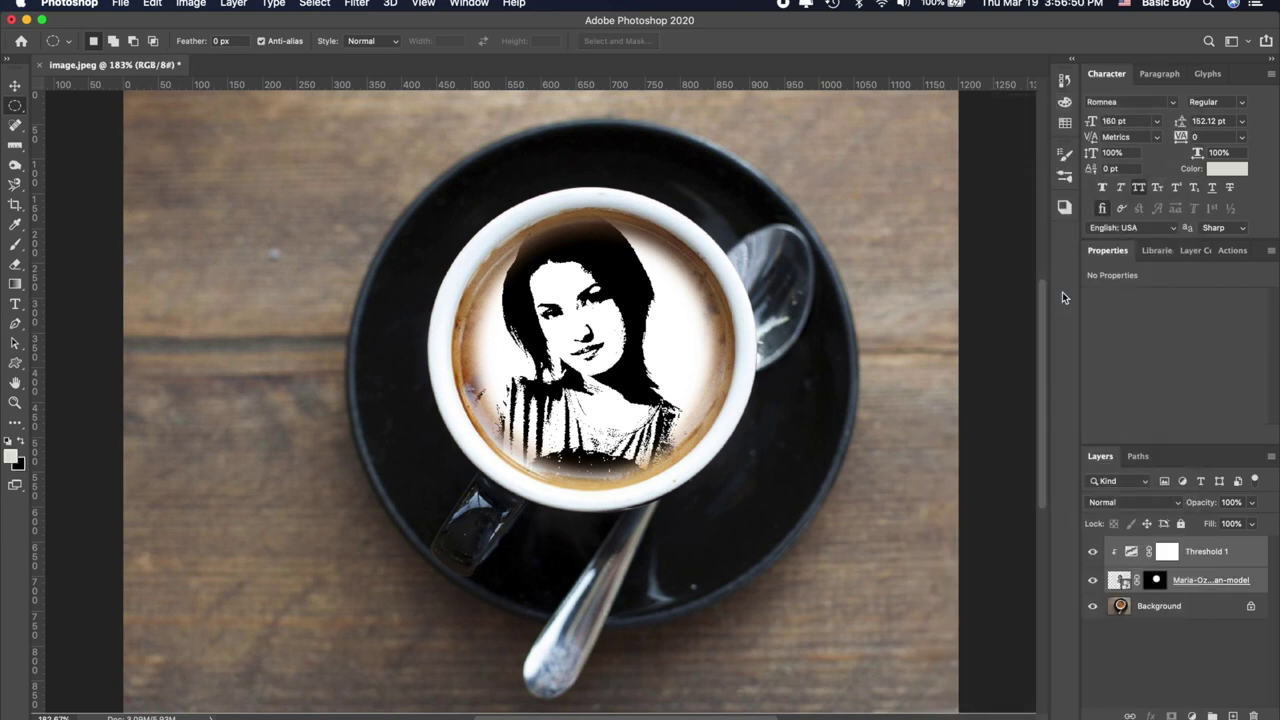
Set the Threshold 1 smart object's blend mode to Color Dodge.
left_click(1110, 502)
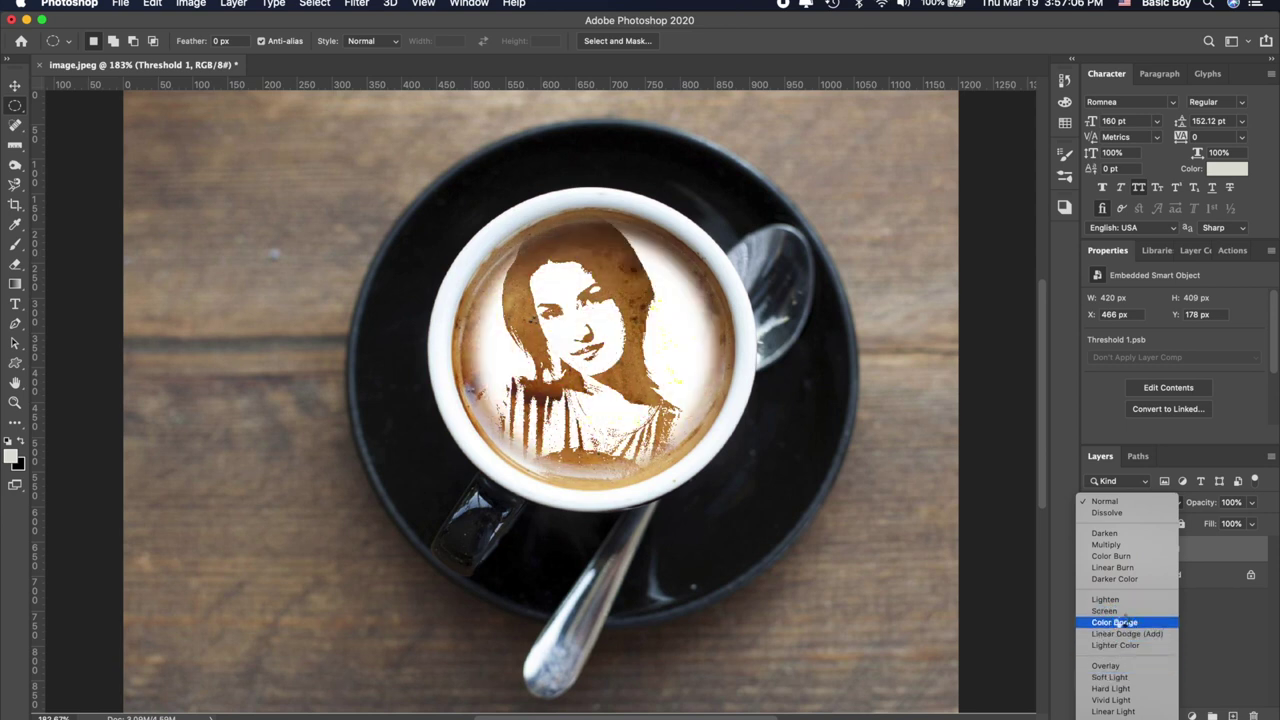
left_click(1122, 622)
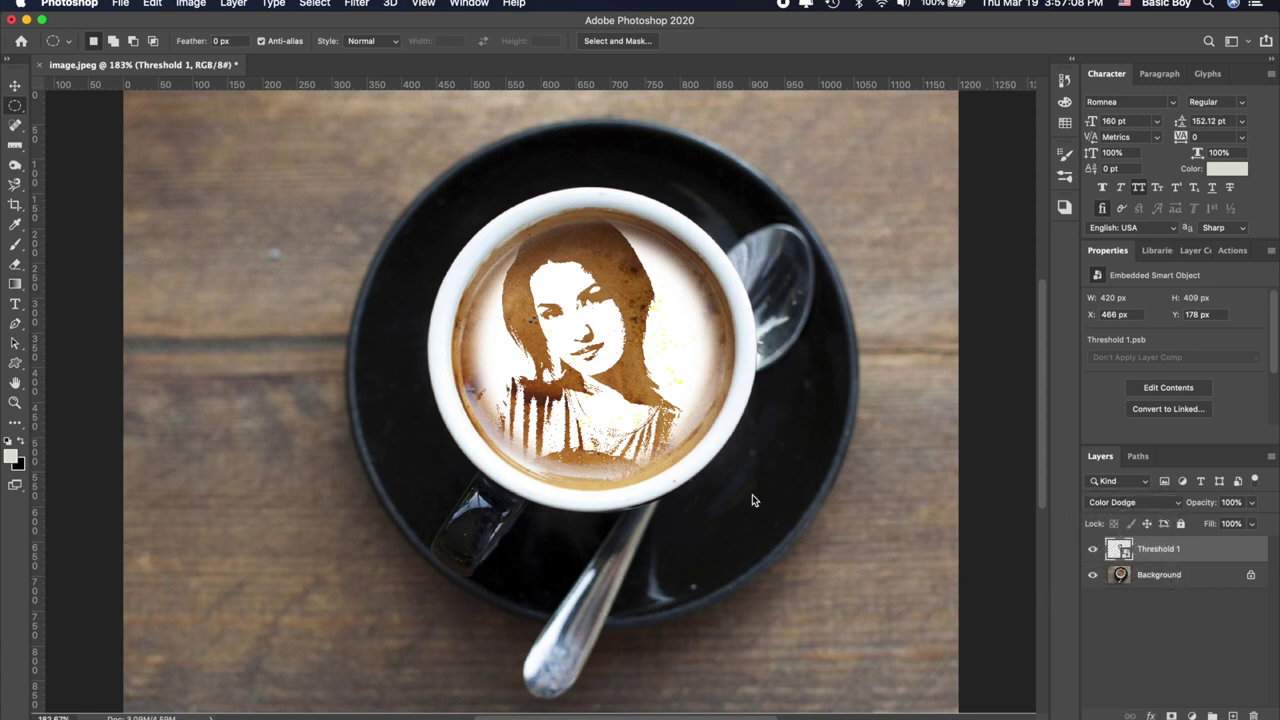
scroll(724, 465, "down", 3)
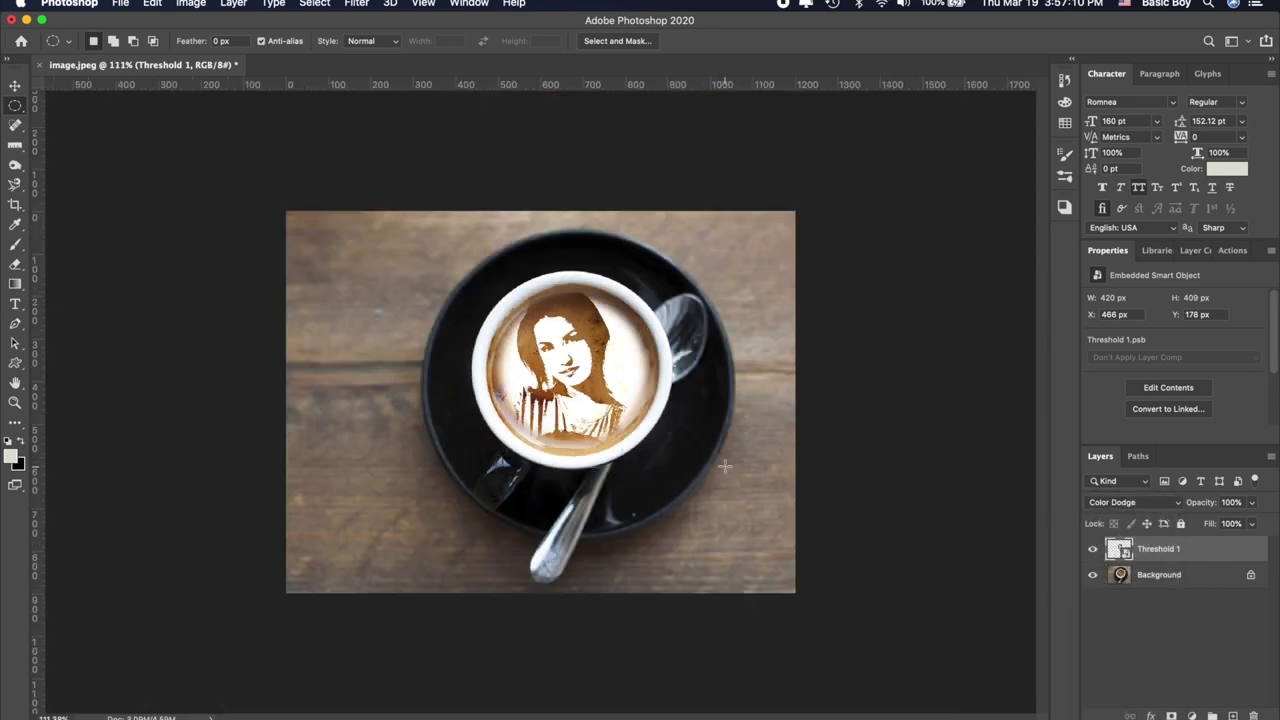
scroll(540, 400, "up", 2)
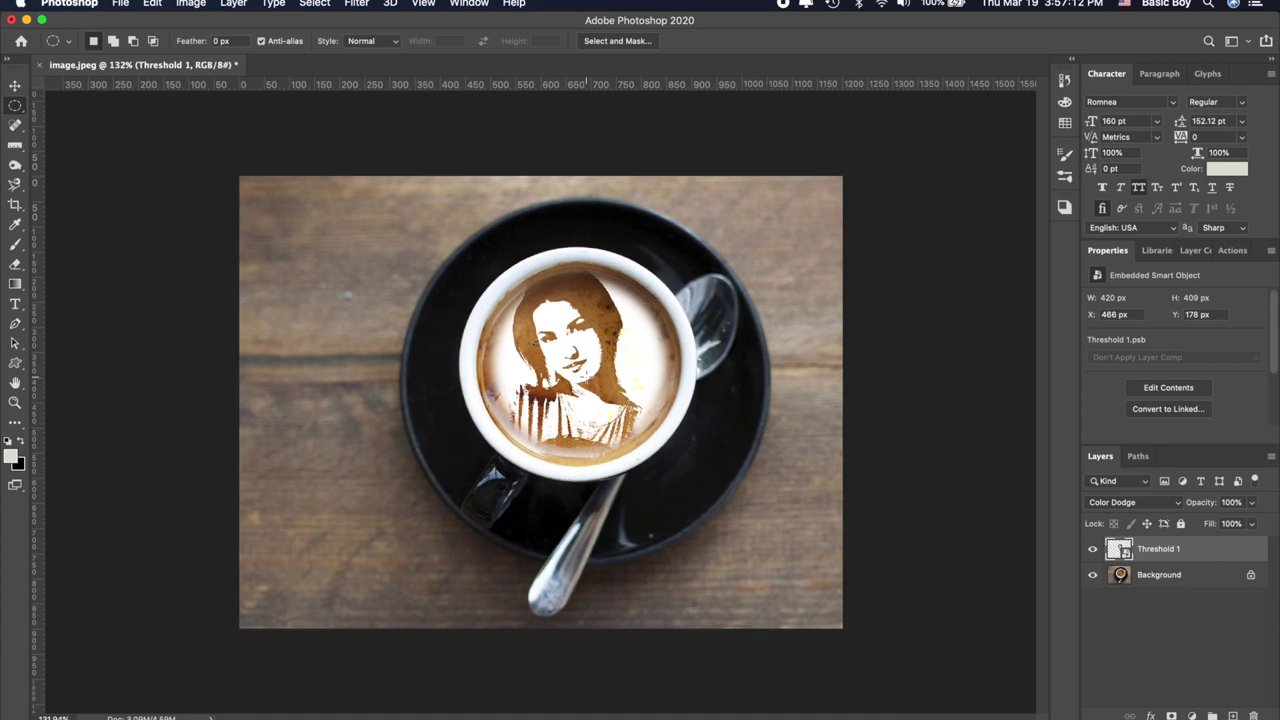
scroll(540, 400, "up", 2)
Lower the Threshold 1 smart object's opacity to 70%.
left_click(15, 85)
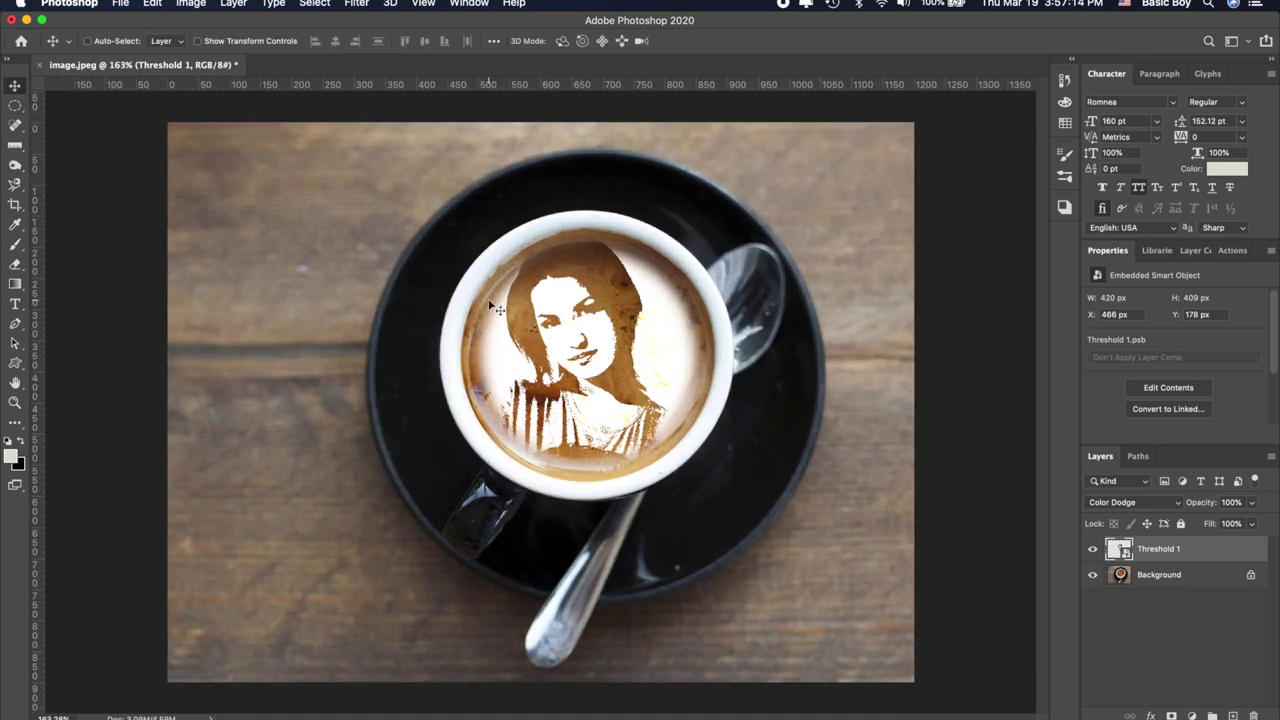
left_click(1251, 502)
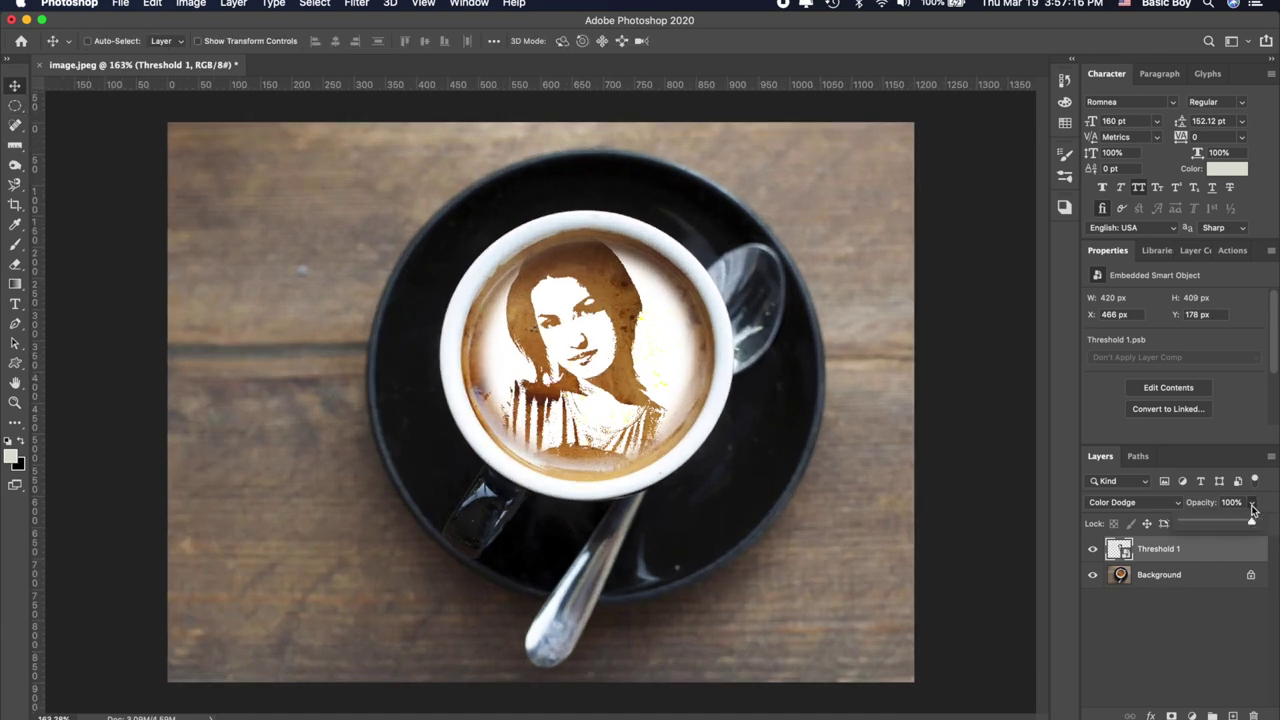
left_click_drag(1252, 523, 1233, 524)
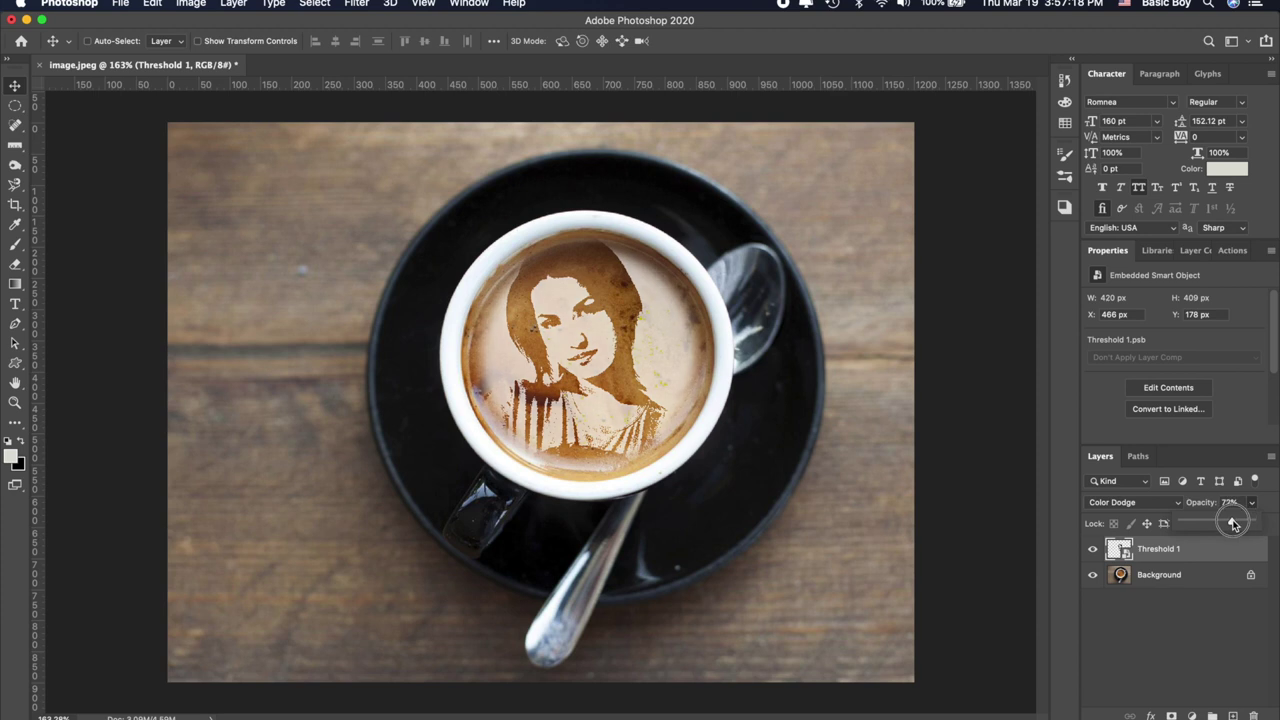
left_click_drag(1233, 524, 1230, 524)
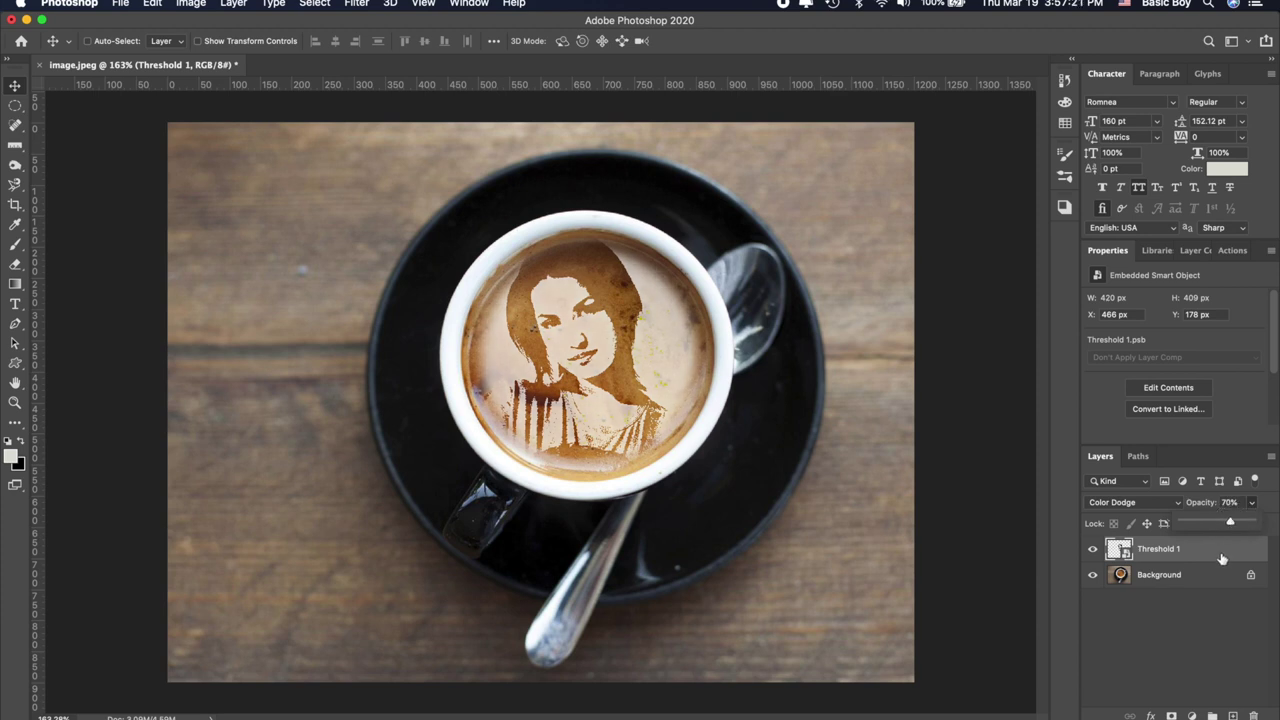
left_click(357, 4)
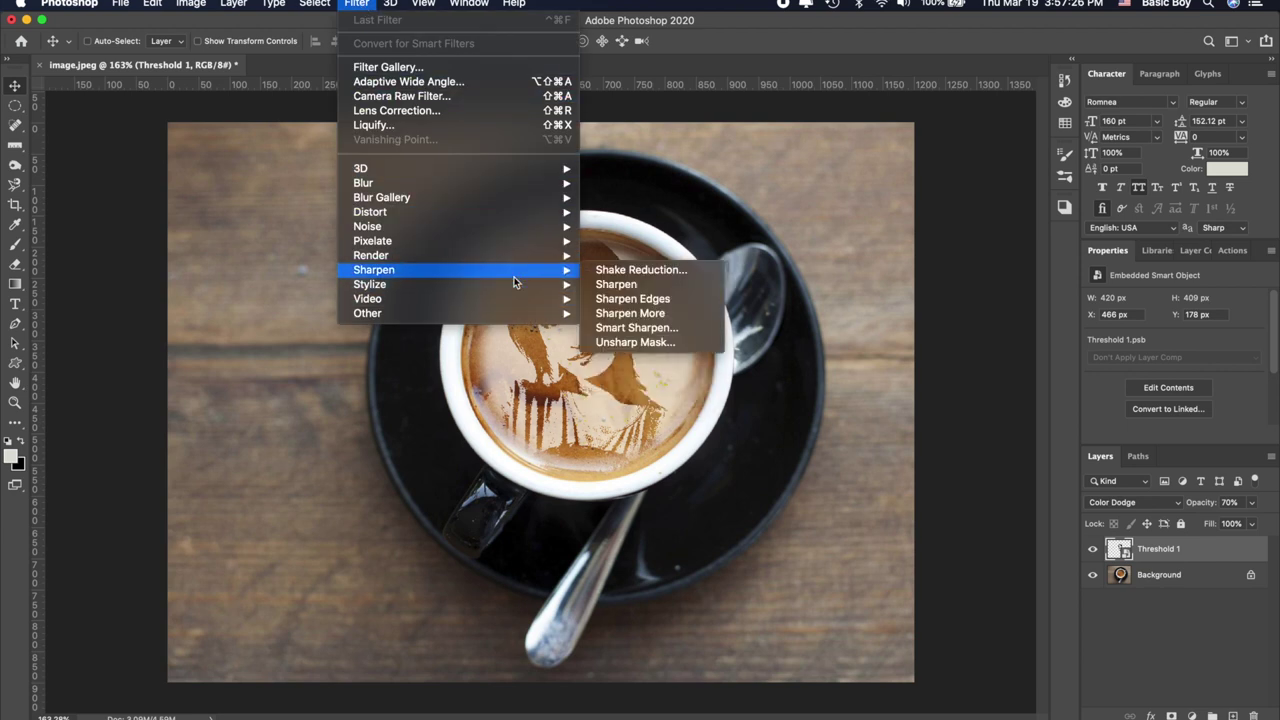
mouse_move(369, 284)
left_click(612, 399)
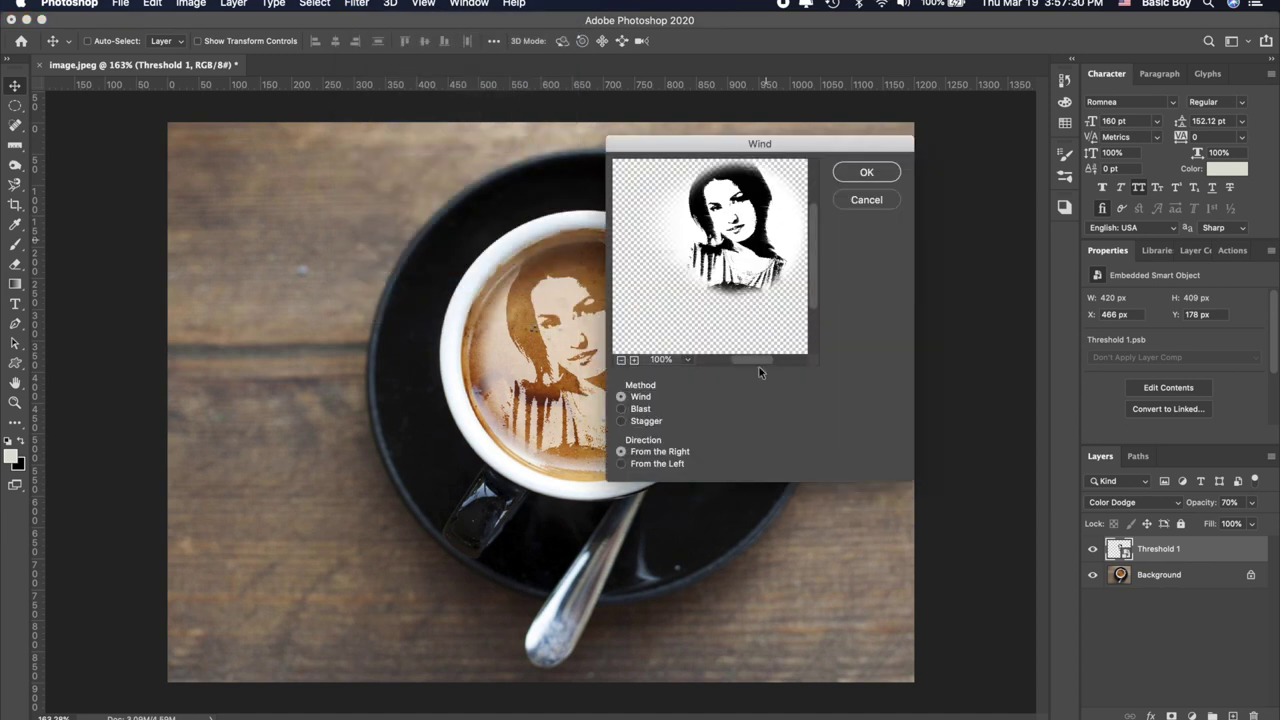
left_click(628, 411)
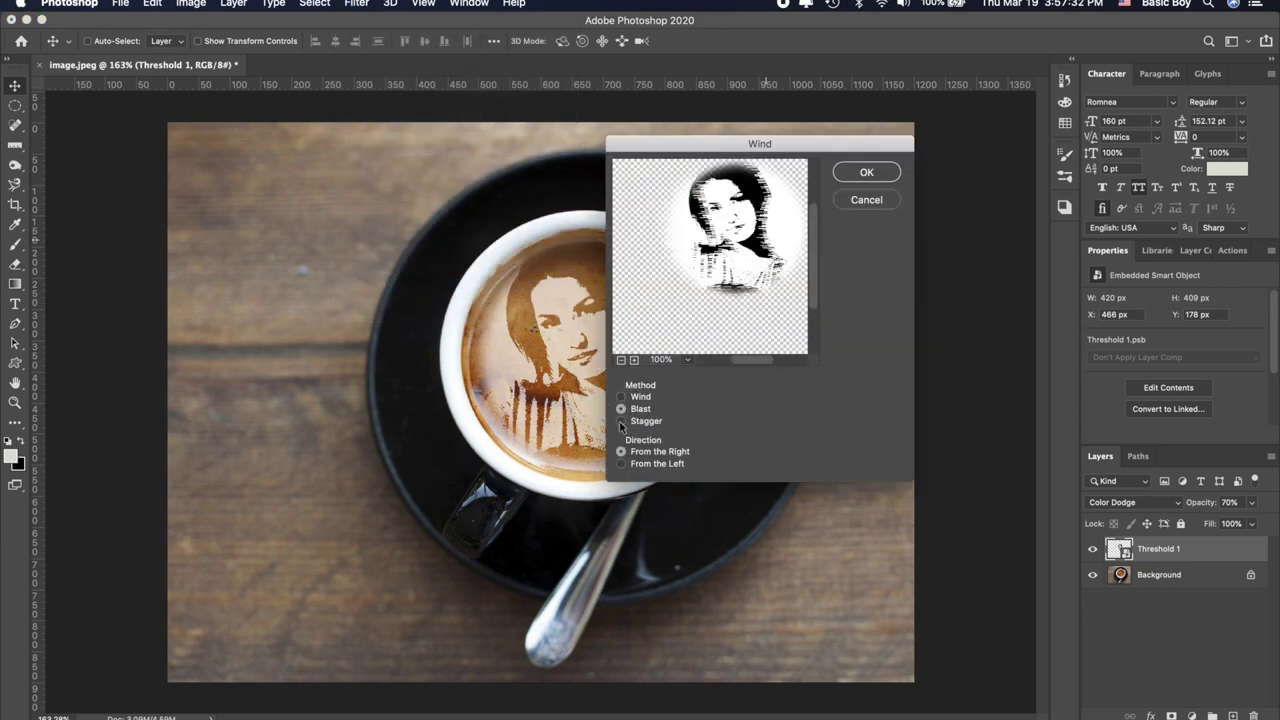
left_click(622, 422)
left_click(622, 464)
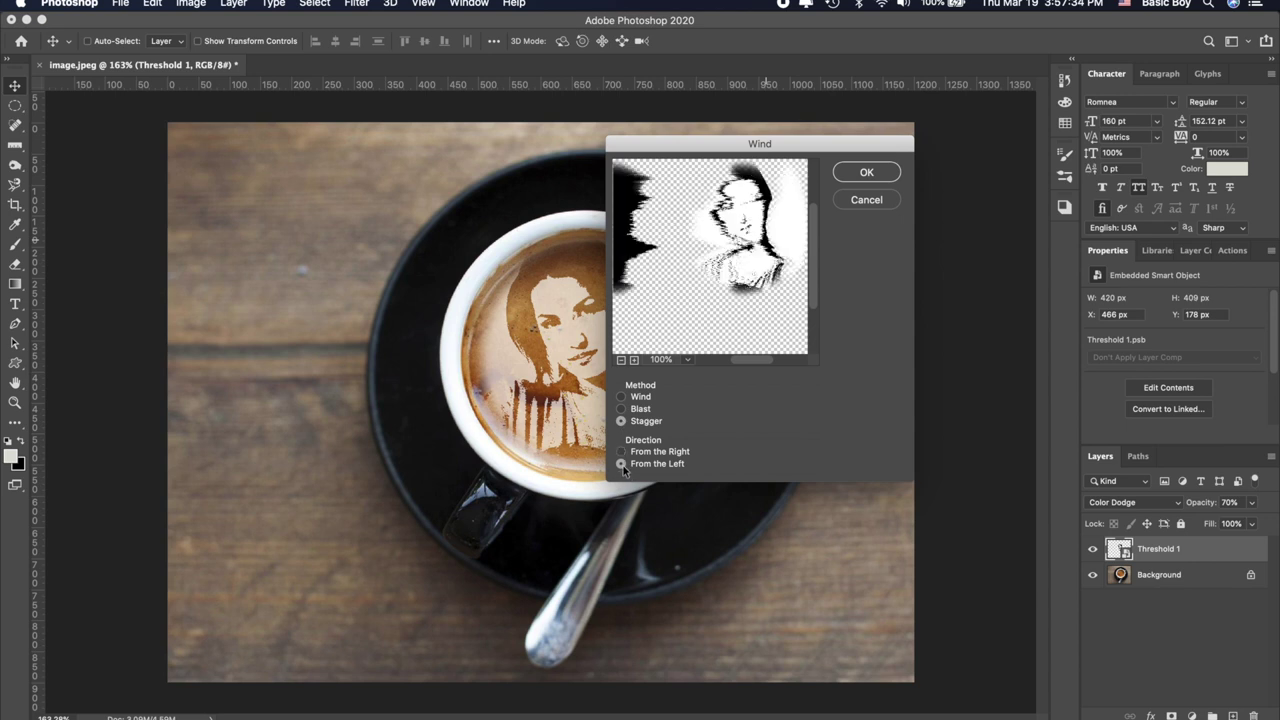
left_click(622, 410)
left_click(638, 398)
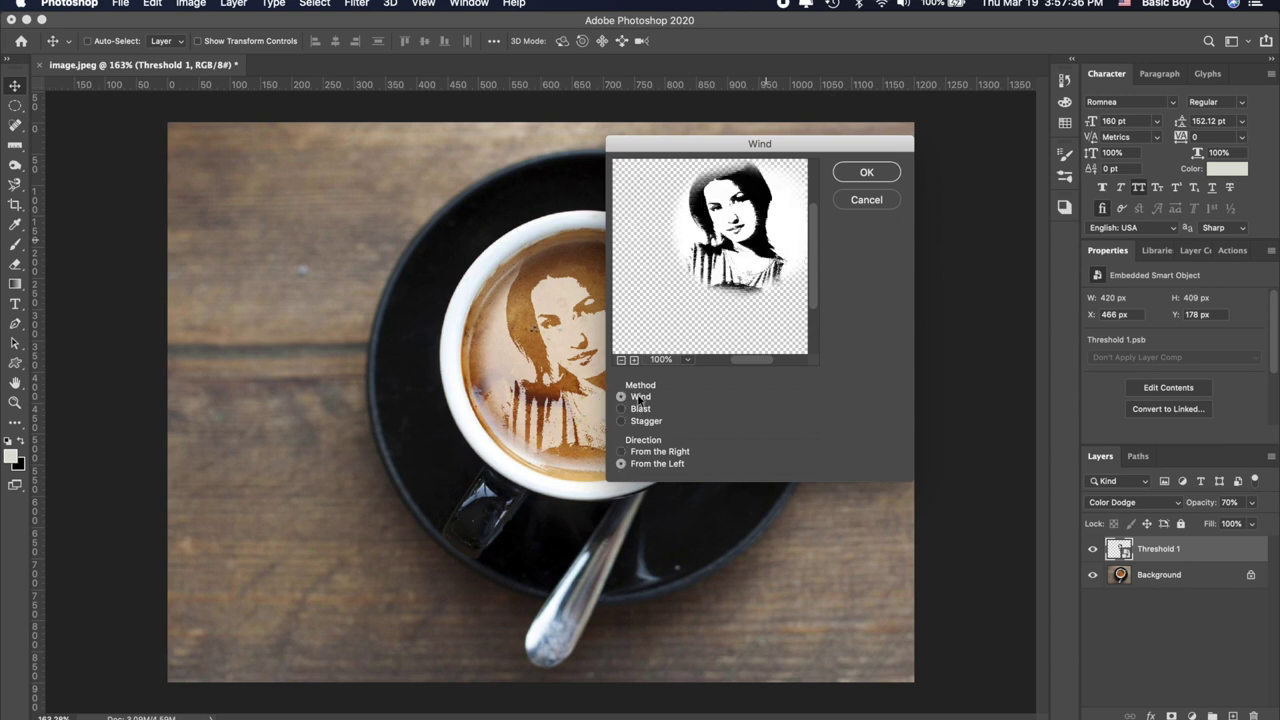
left_click(642, 453)
left_click(621, 464)
left_click(866, 174)
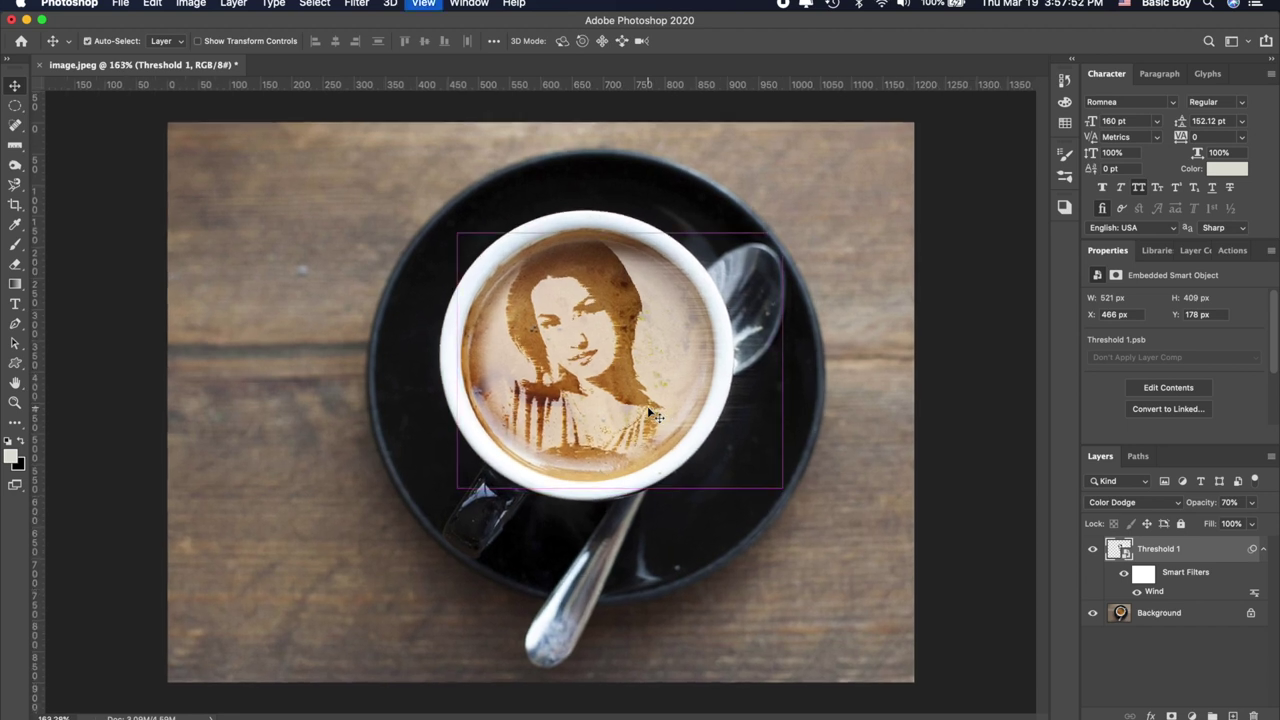
scroll(652, 414, "up", 2)
key("ctrl+z")
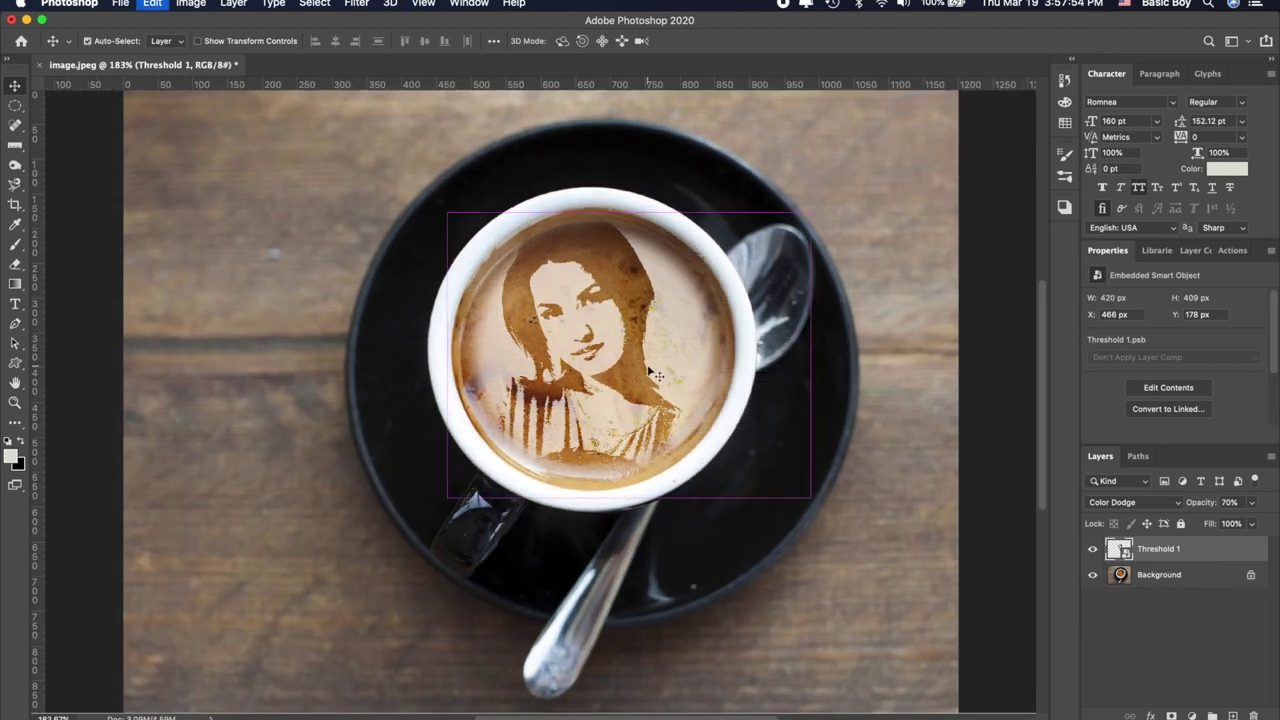
Apply a Ripple smart filter with amount 66 and Medium size to the Threshold 1 portrait.
left_click(357, 5)
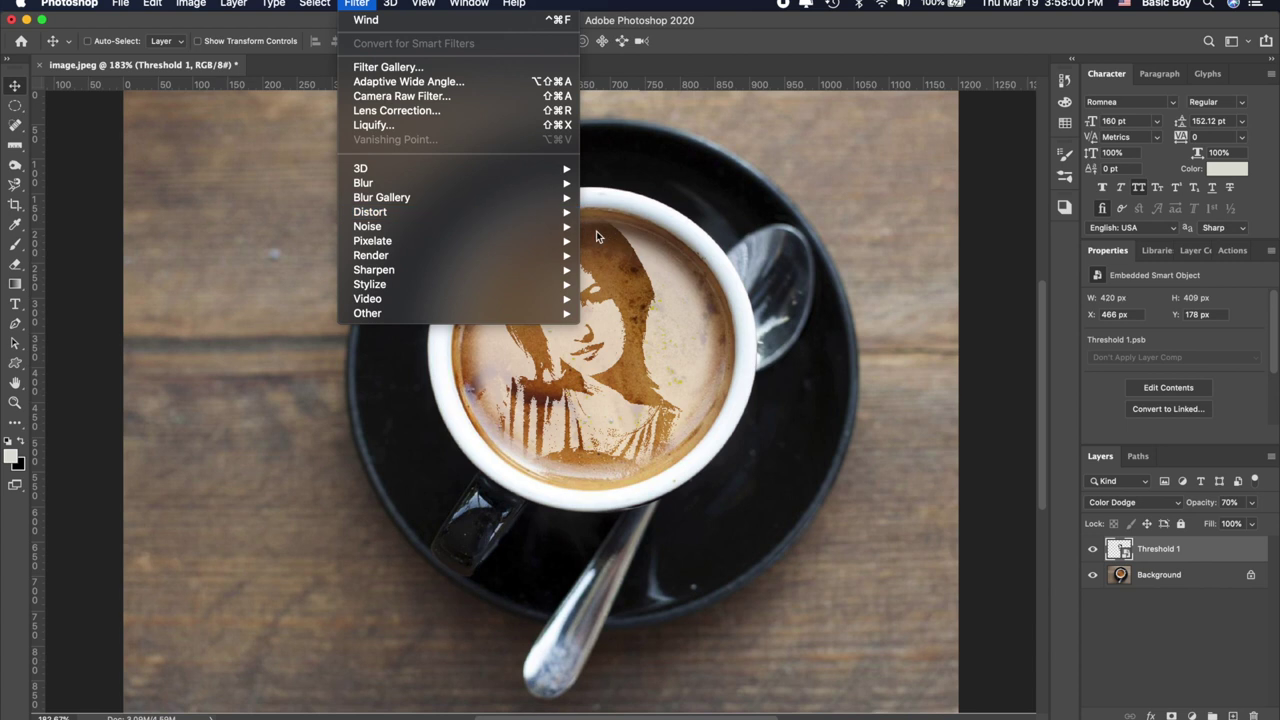
mouse_move(370, 212)
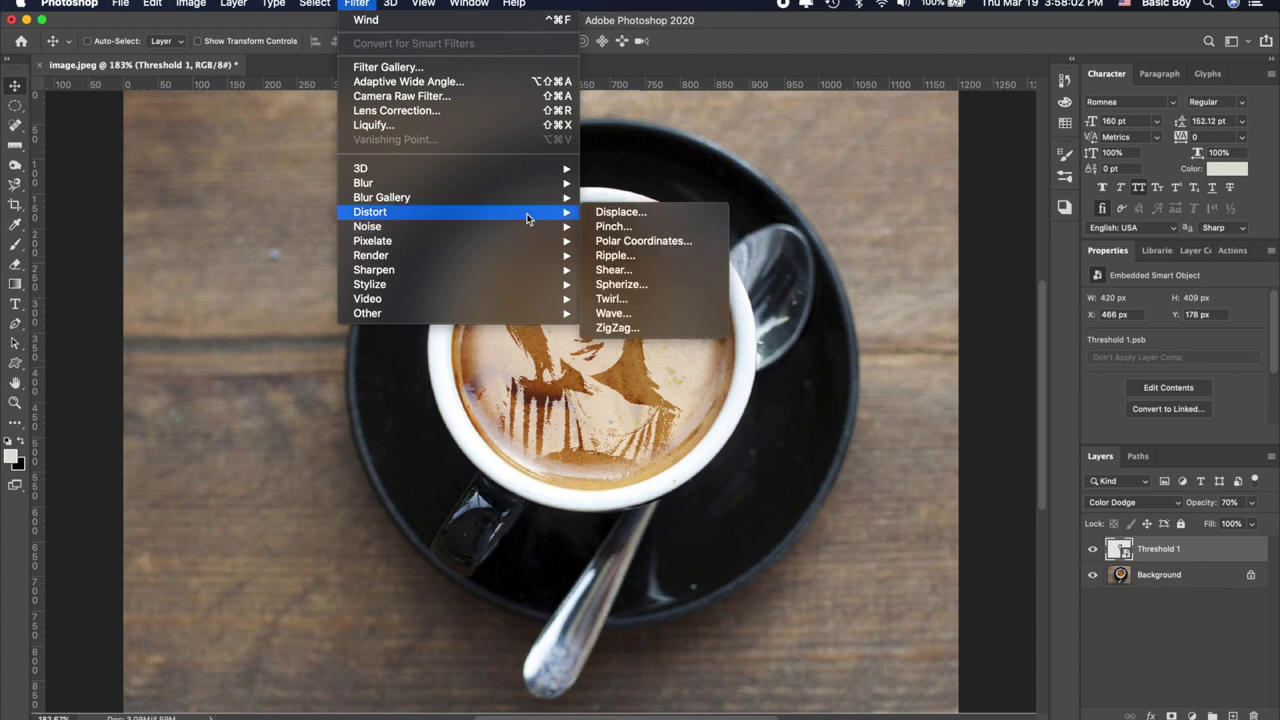
left_click(618, 255)
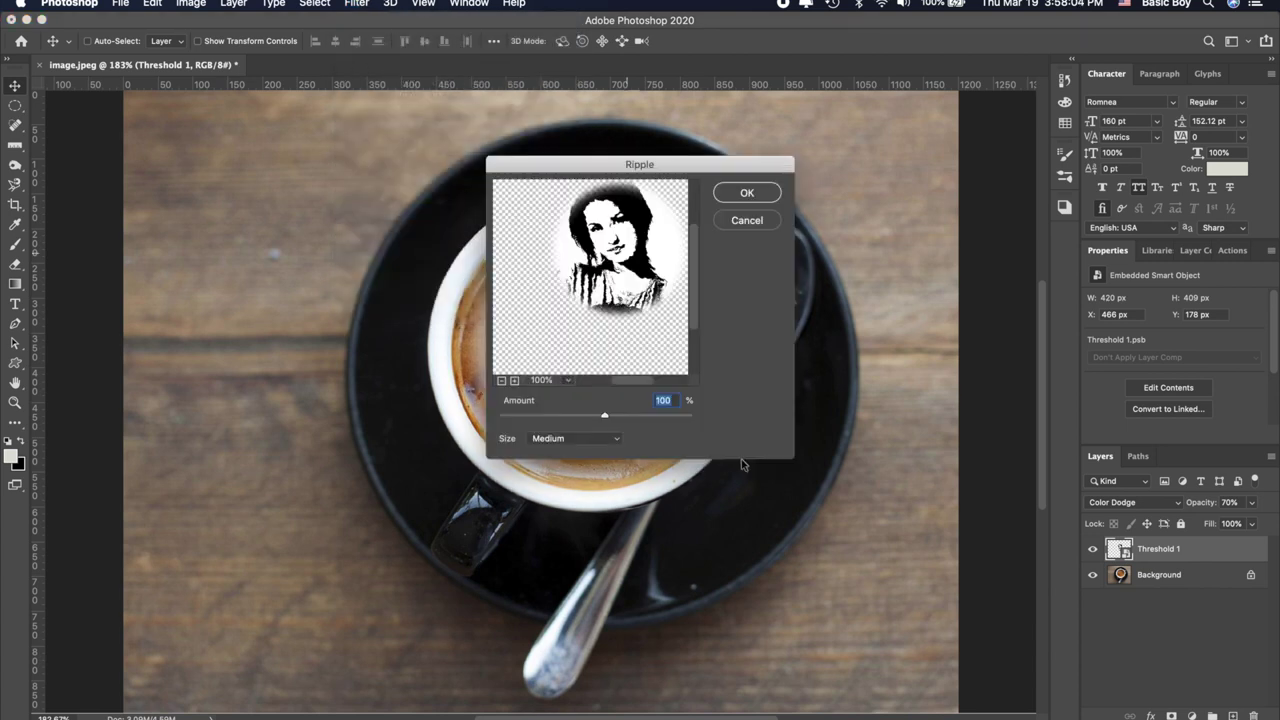
left_click_drag(604, 417, 610, 421)
left_click_drag(610, 421, 601, 417)
left_click(747, 194)
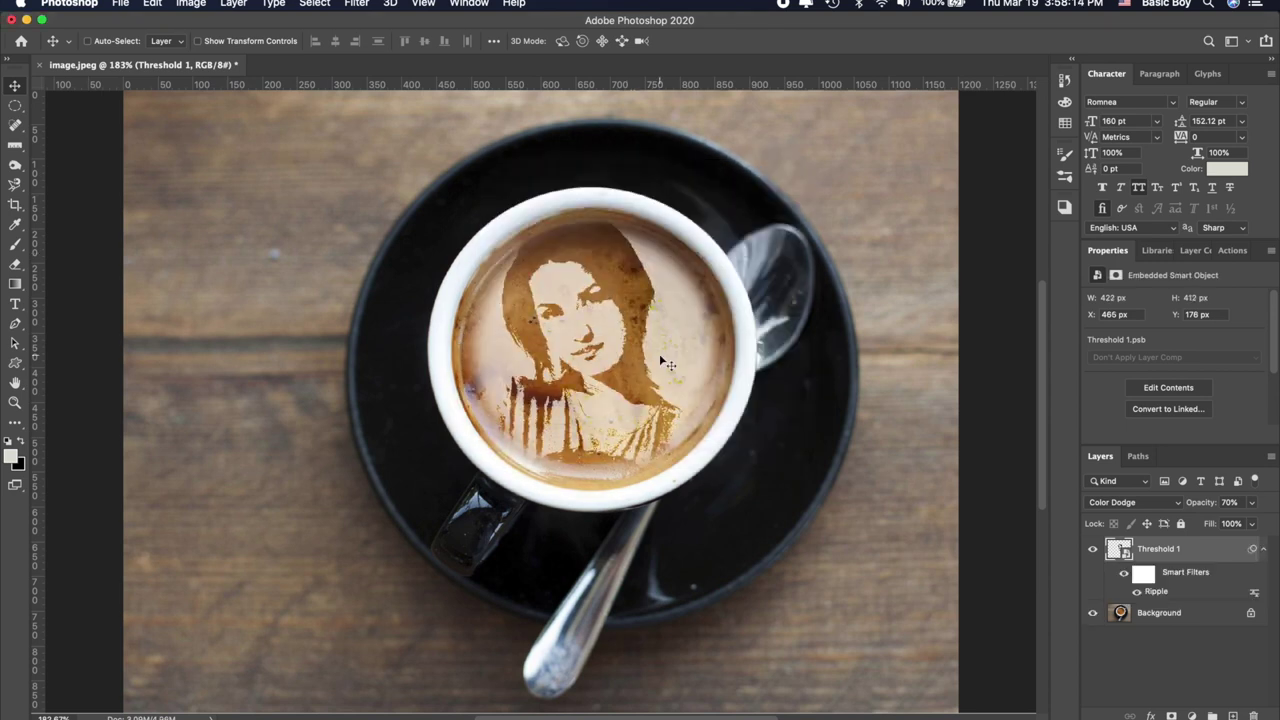